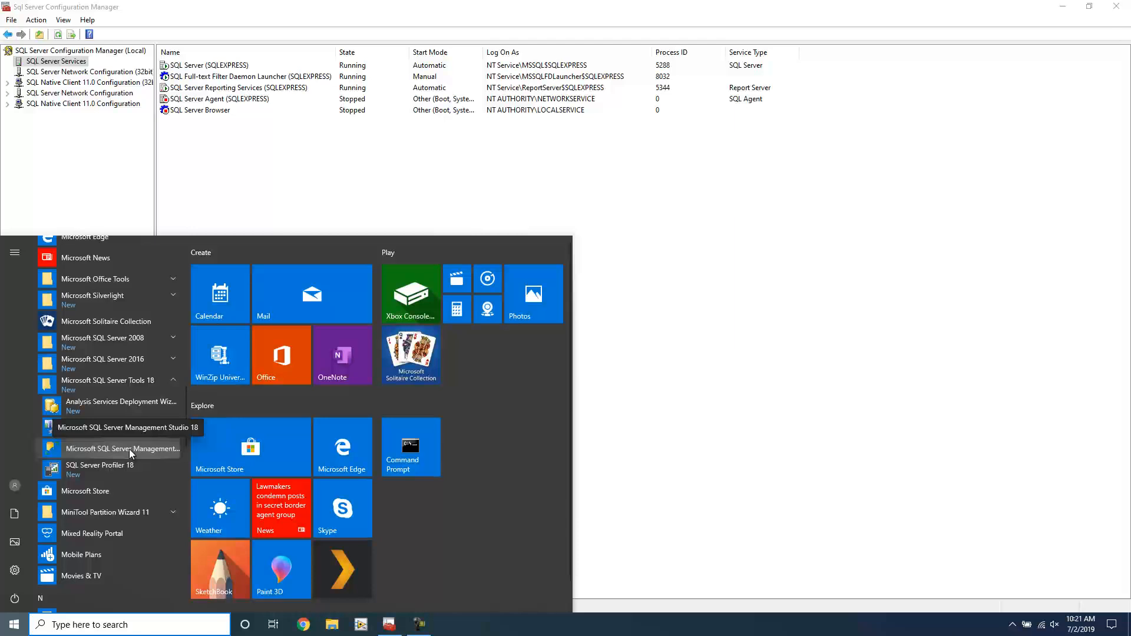
Launch Microsoft SQL Server Management Studio 18, connect to the local SQLEXPRESS database engine with Windows Authentication, and expand its databases
left_click(129, 449)
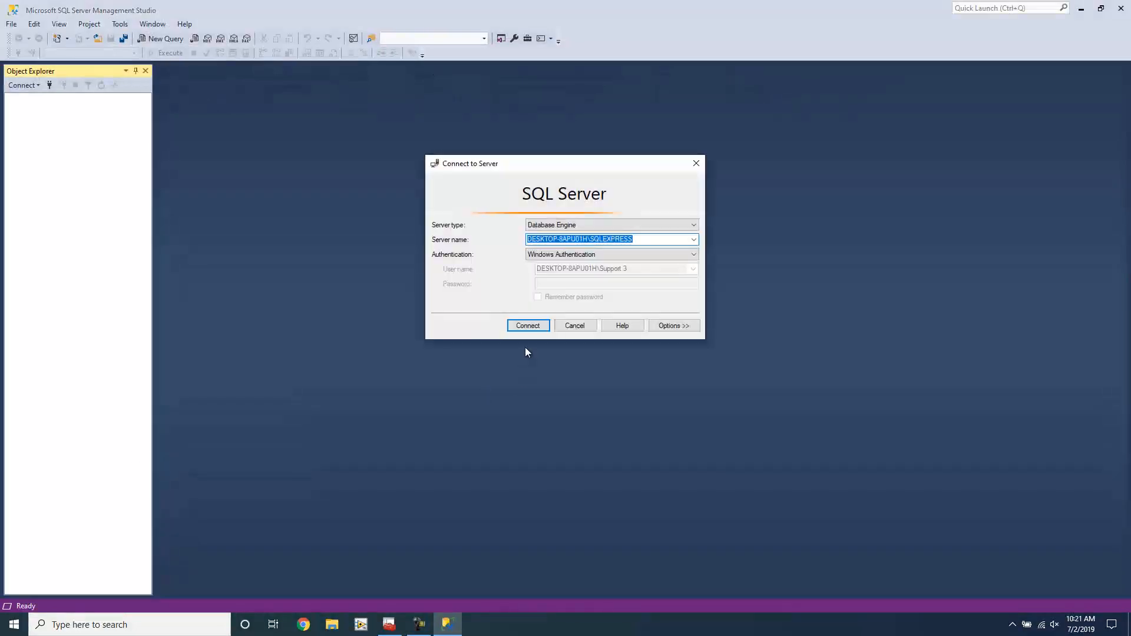
left_click(531, 327)
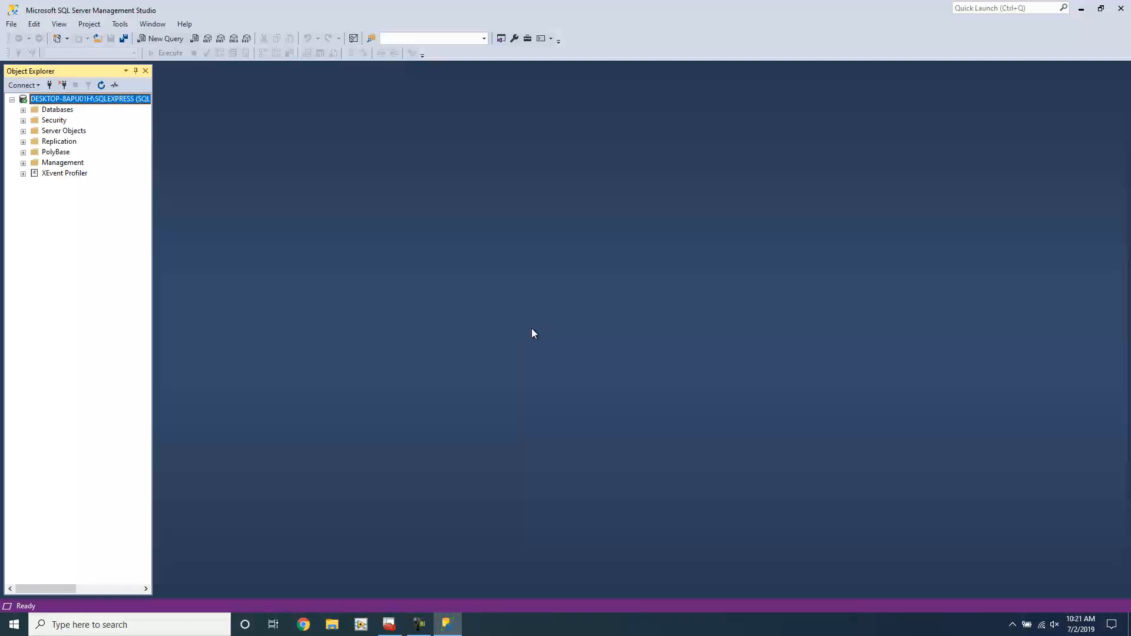
left_click(24, 110)
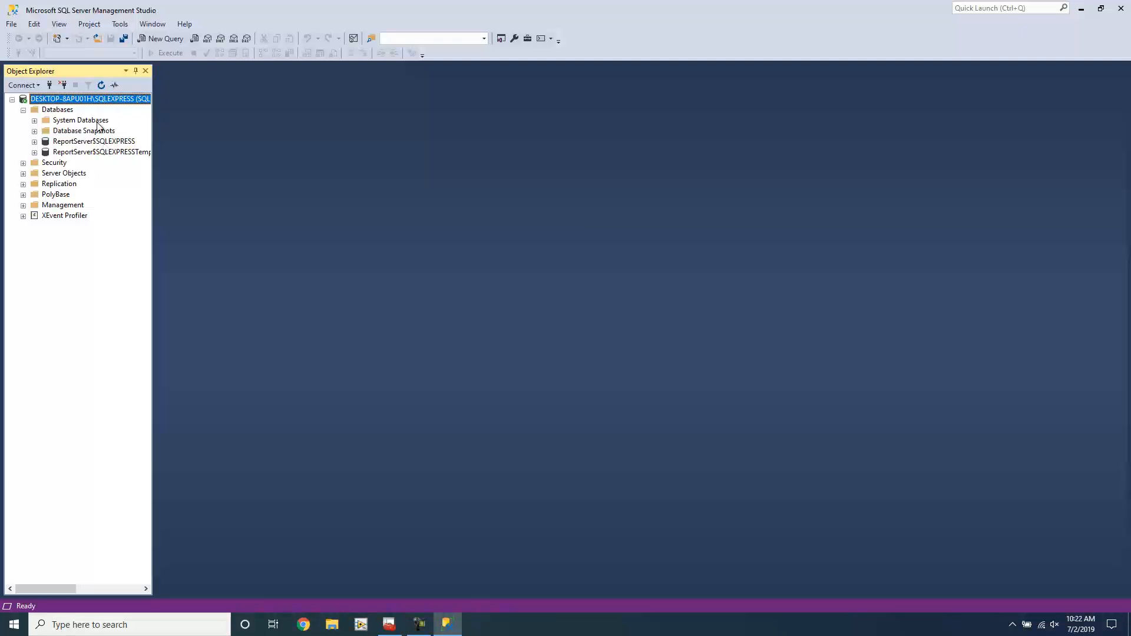
Open the createSchema.sql script from the SoundCheck 17 Database folder
left_click(11, 24)
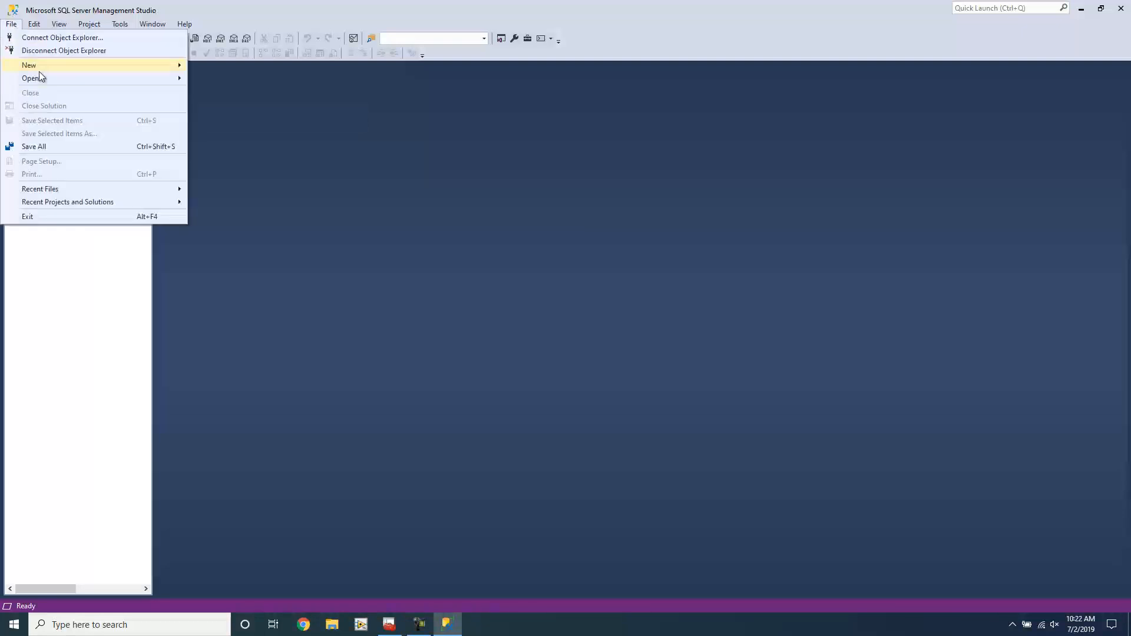
mouse_move(42, 77)
left_click(253, 150)
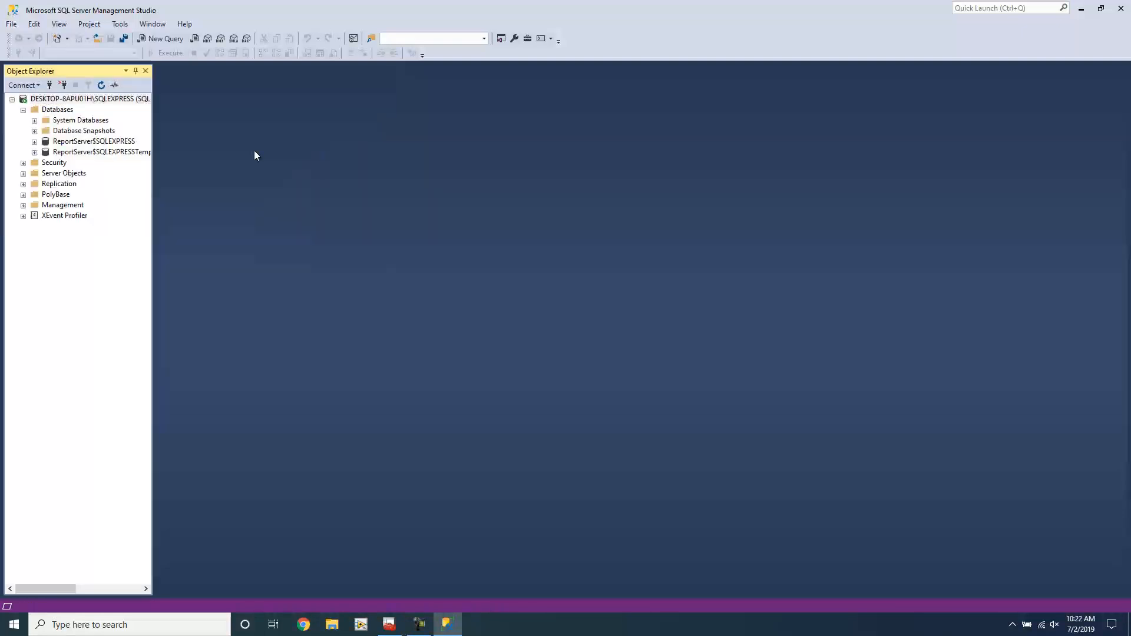
left_click(189, 109)
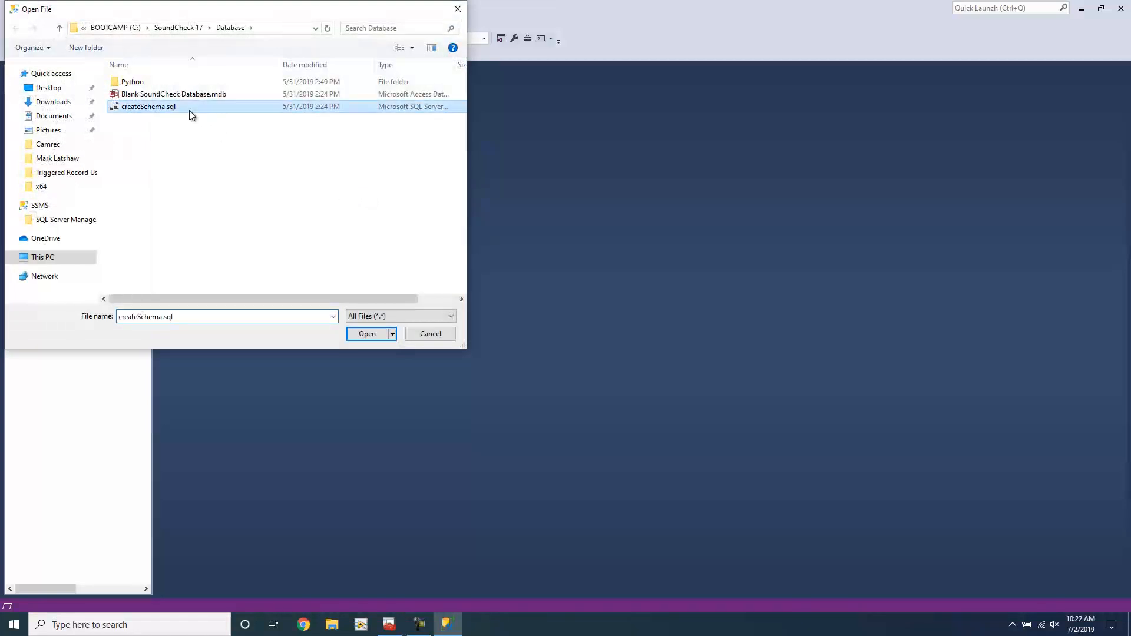
double_click(200, 108)
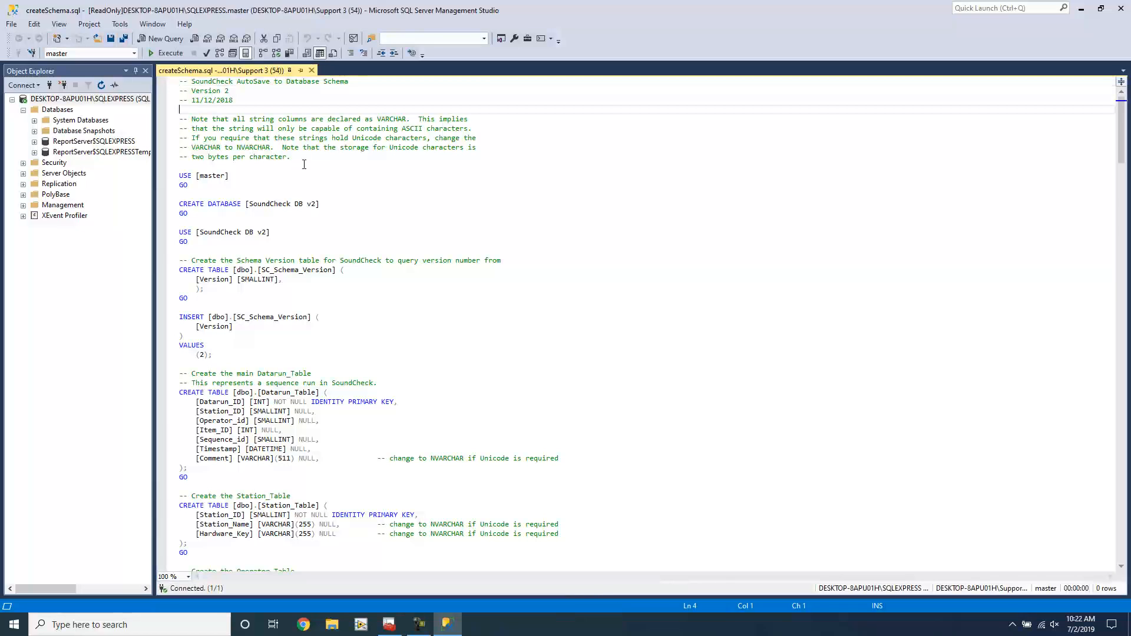
Execute the createSchema.sql script, then refresh the SQLEXPRESS server and expand its databases
left_click(169, 53)
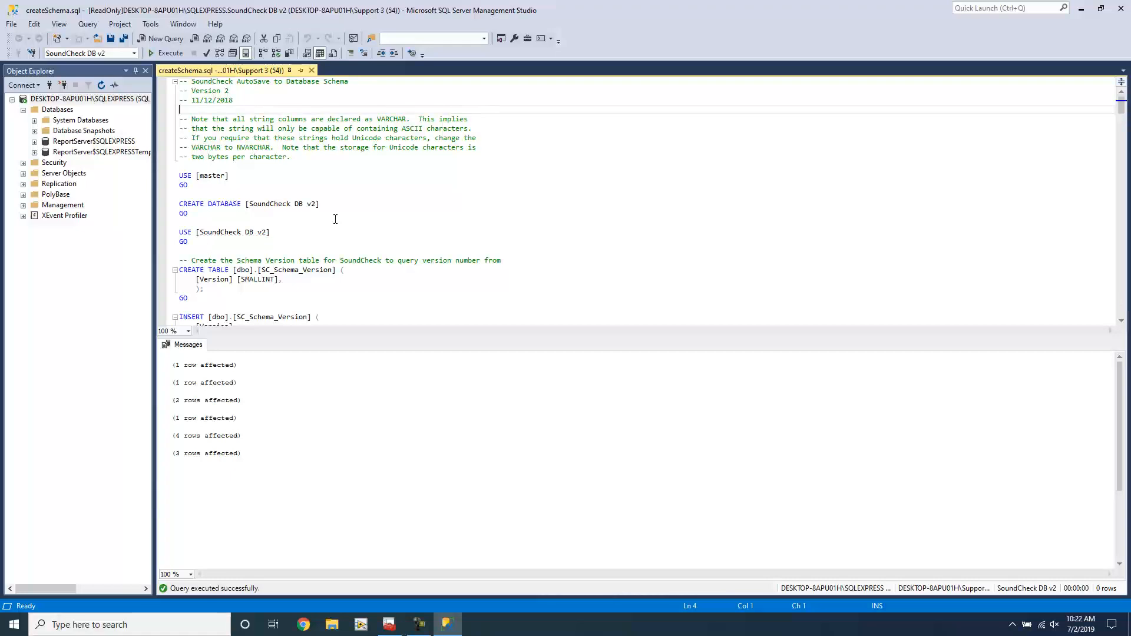
left_click(78, 99)
right_click(77, 99)
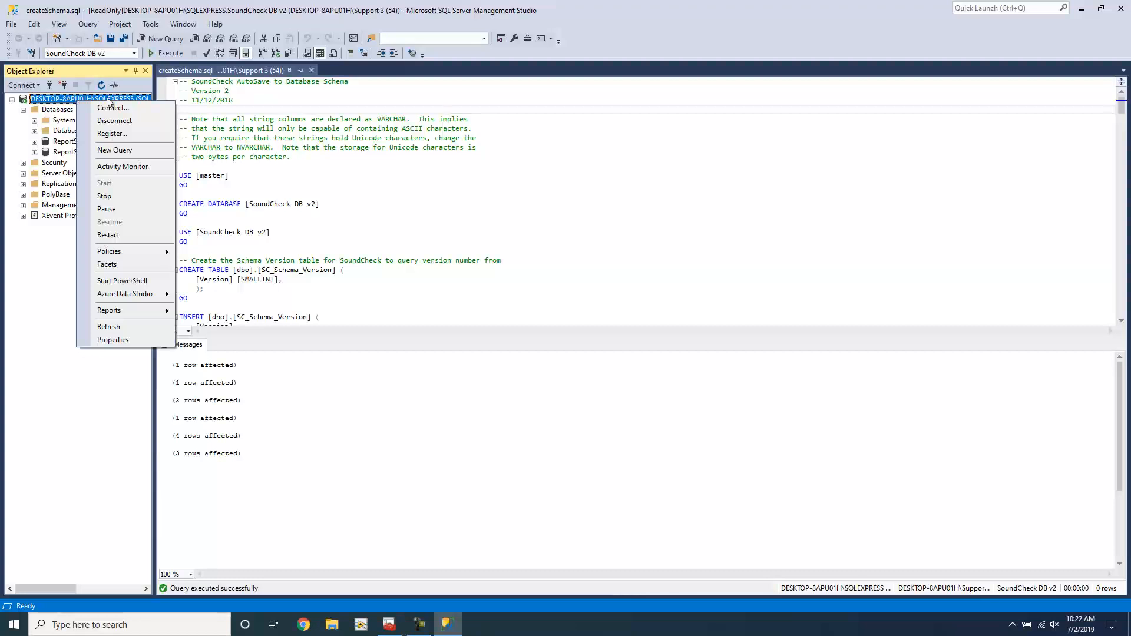
left_click(118, 327)
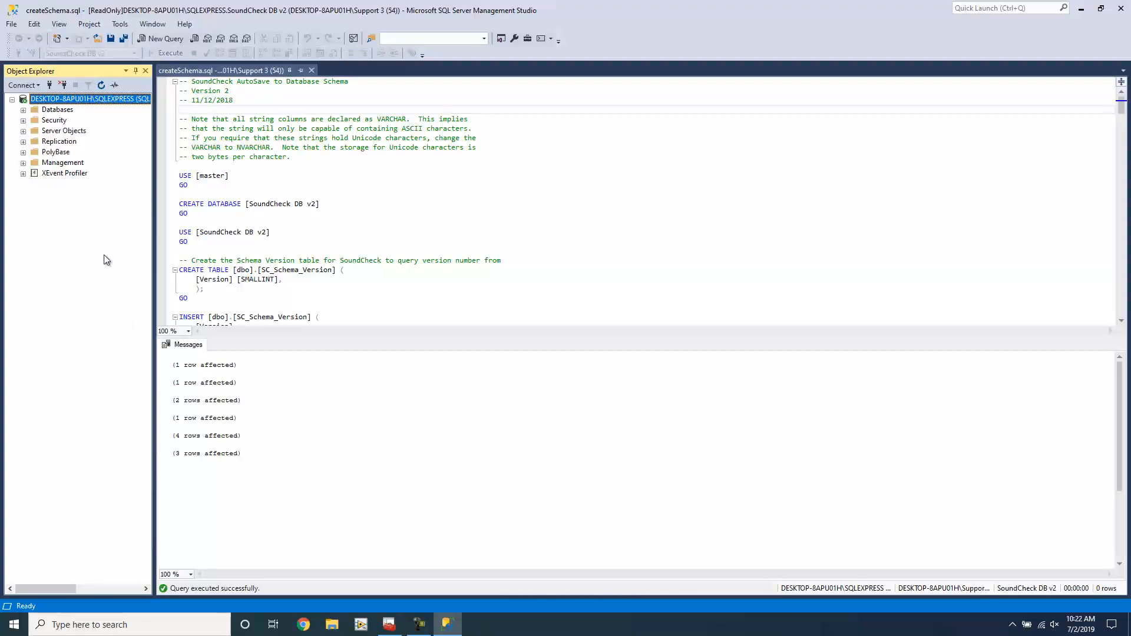
left_click(23, 110)
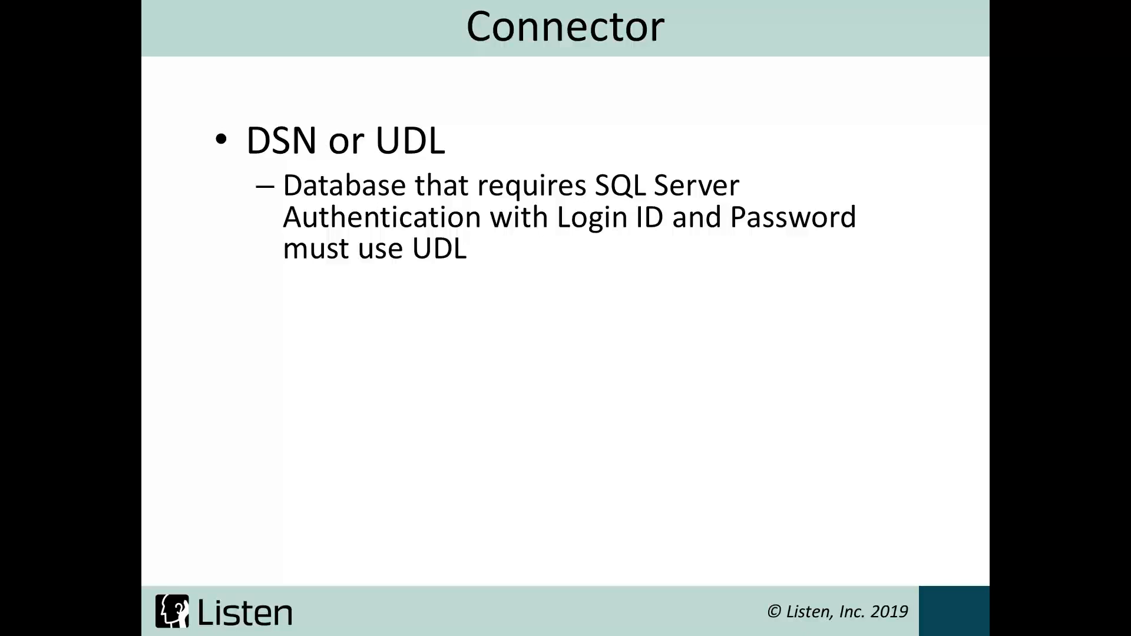
key("Right")
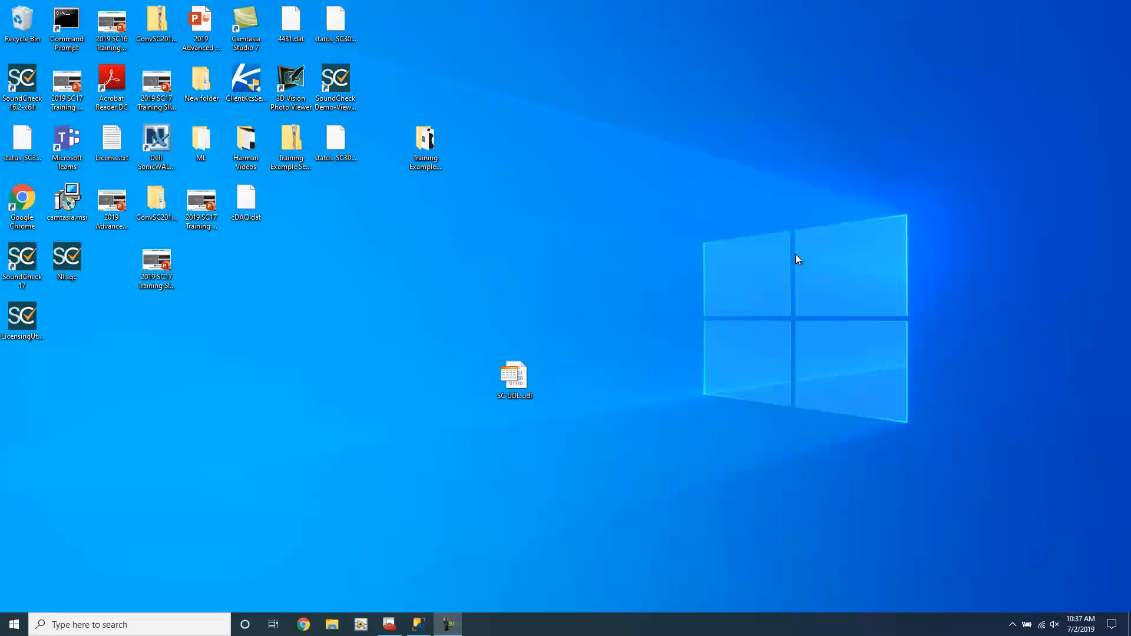
Open ODBC Data Sources (64-bit) from the Administrative Tools in Control Panel
key("super")
type("control")
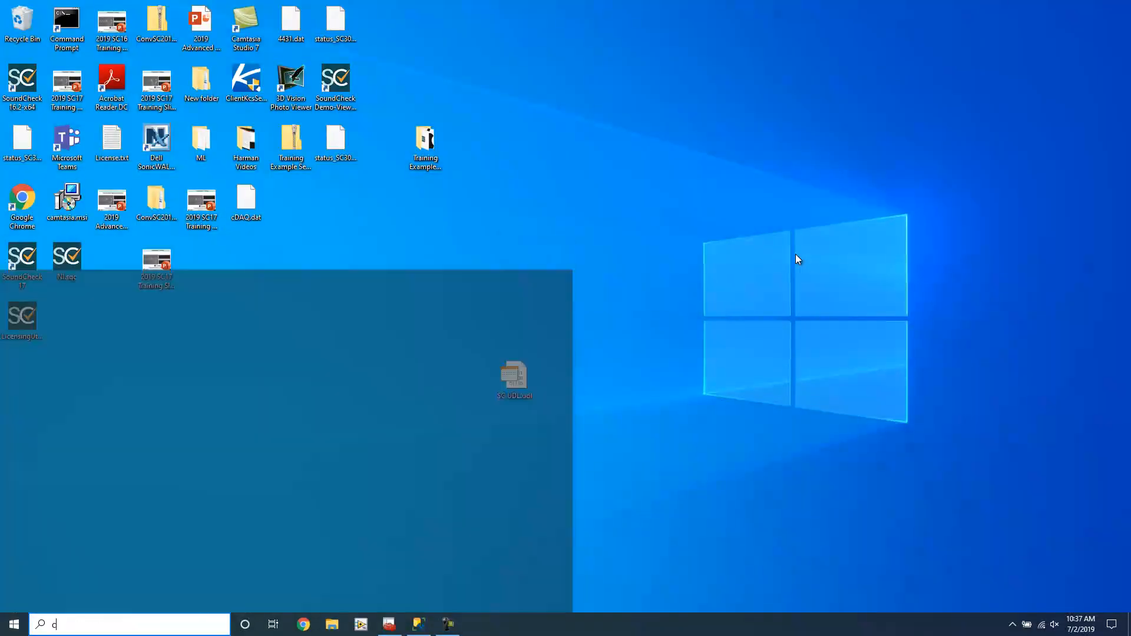
key("Escape")
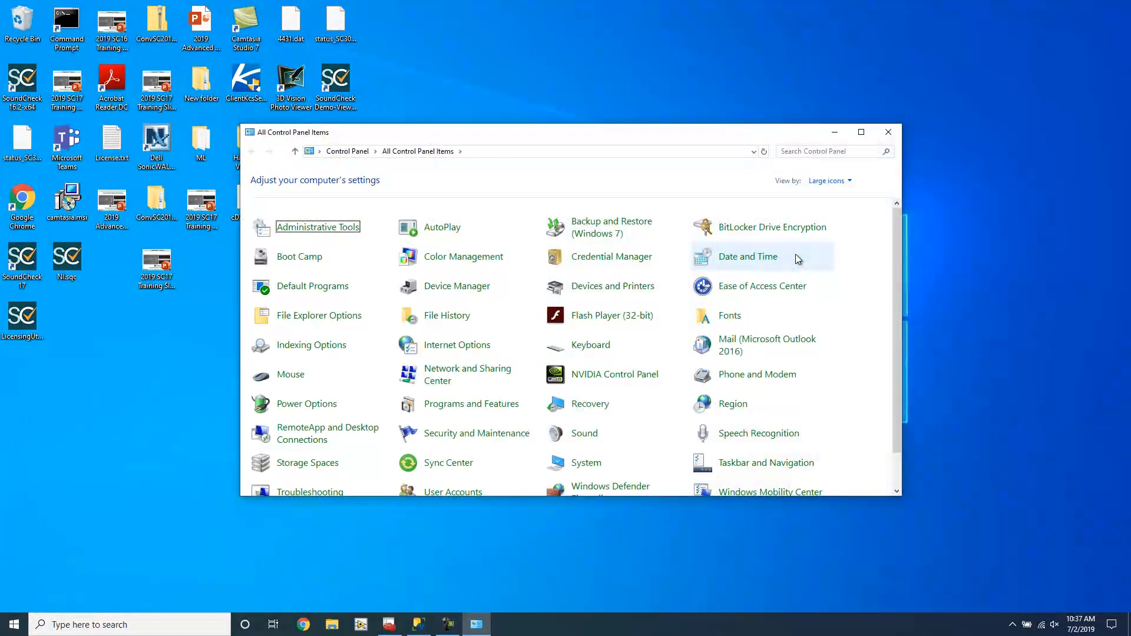
left_click(327, 230)
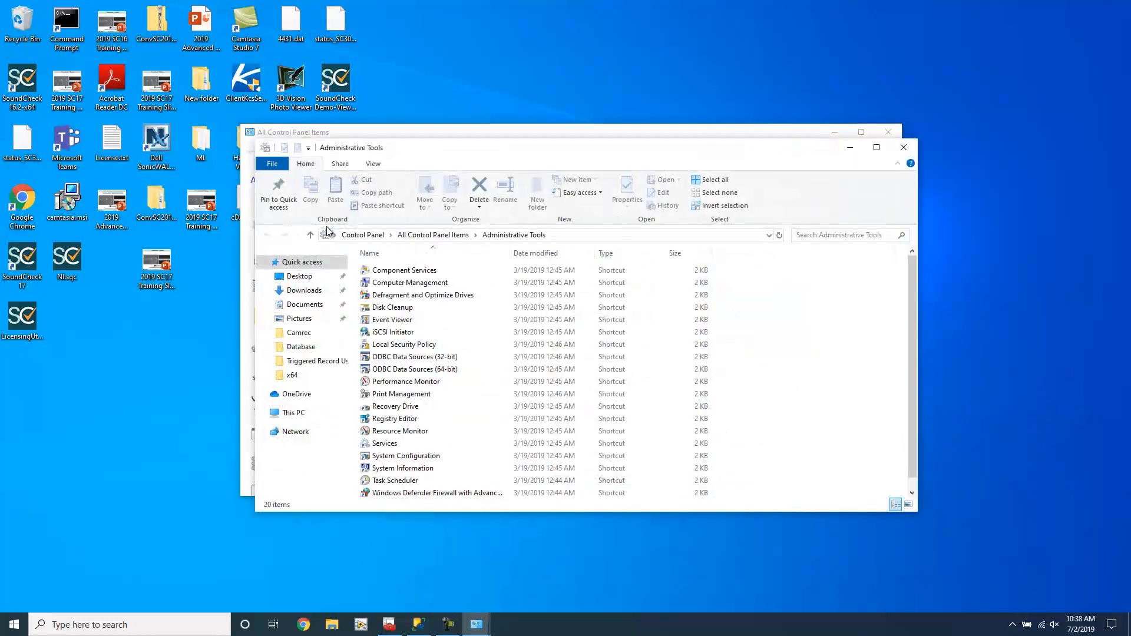
left_click(419, 369)
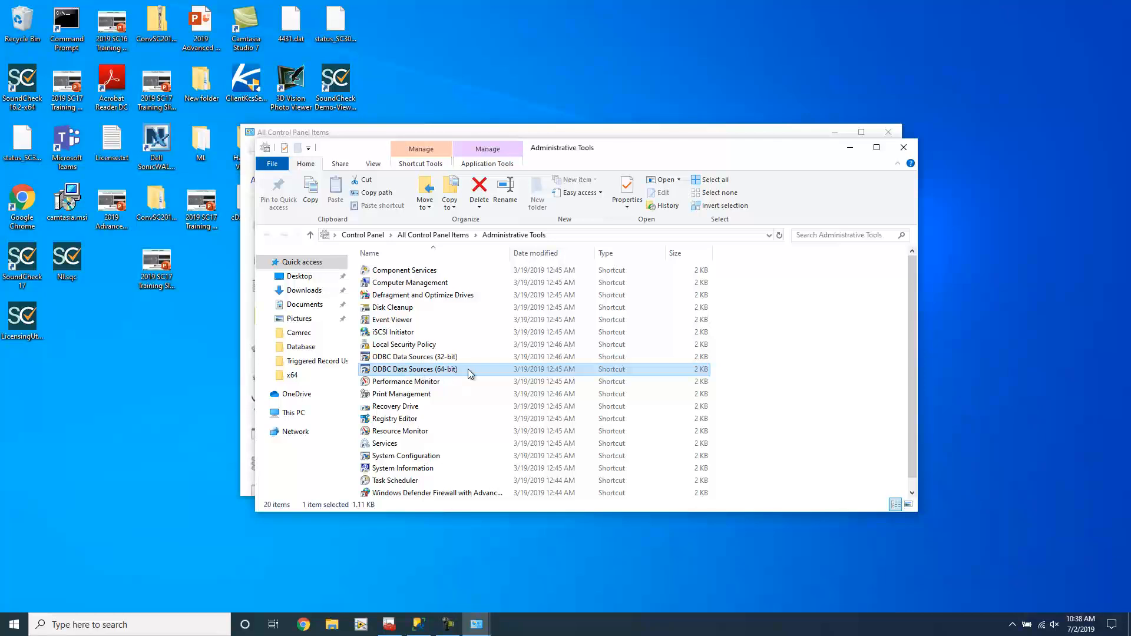
double_click(469, 371)
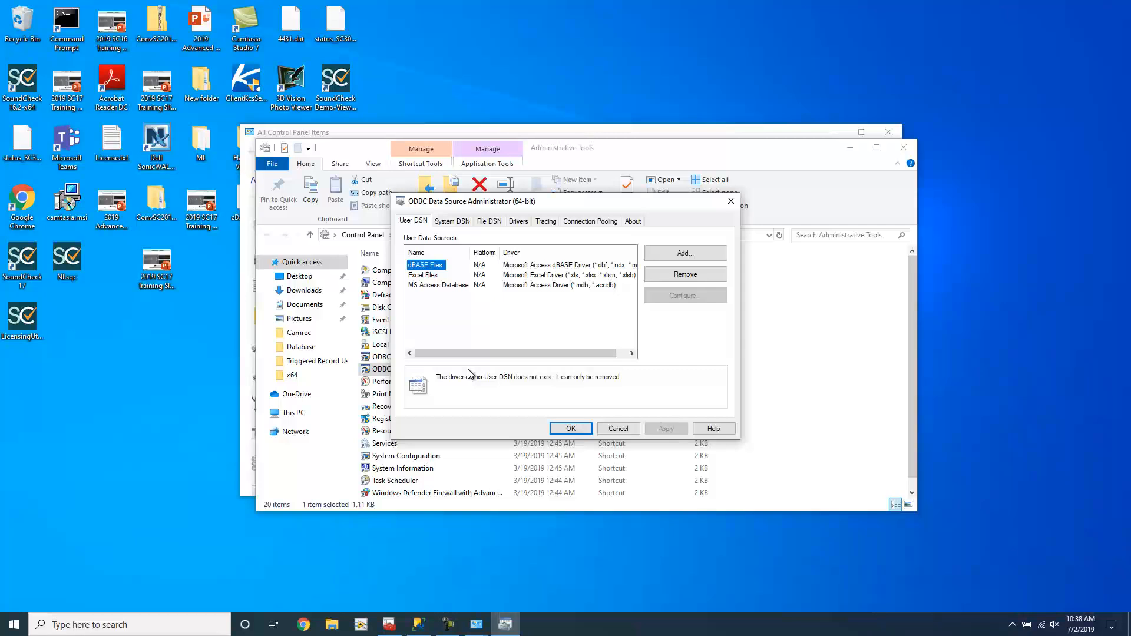
Add a system data source that uses the SQL Server driver and name it "ODBC Example"
left_click(458, 222)
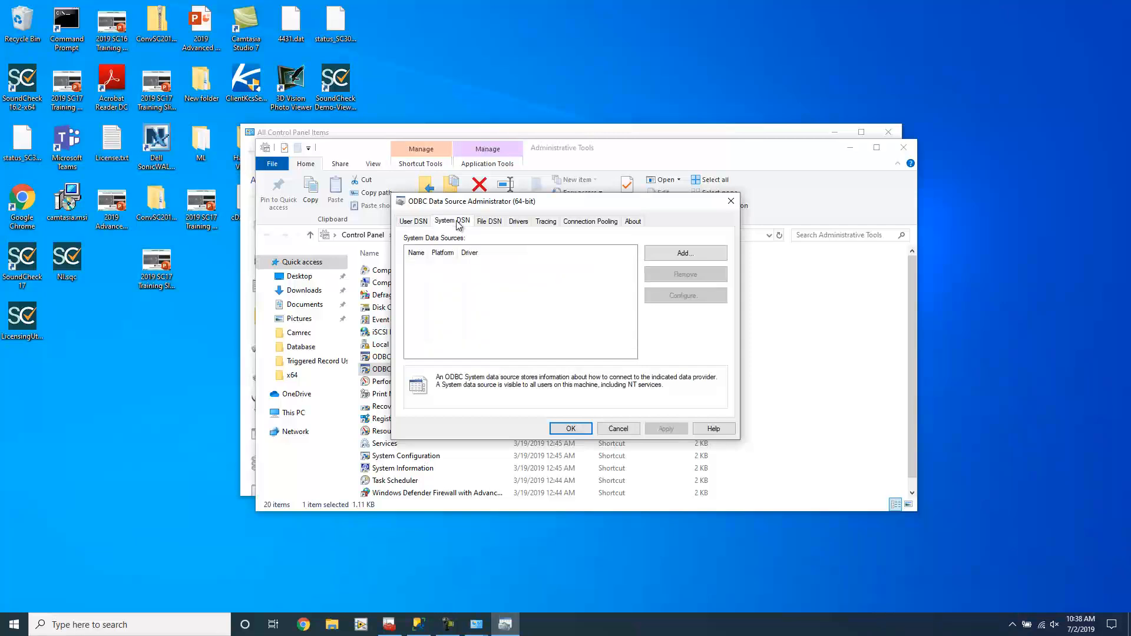
left_click(700, 253)
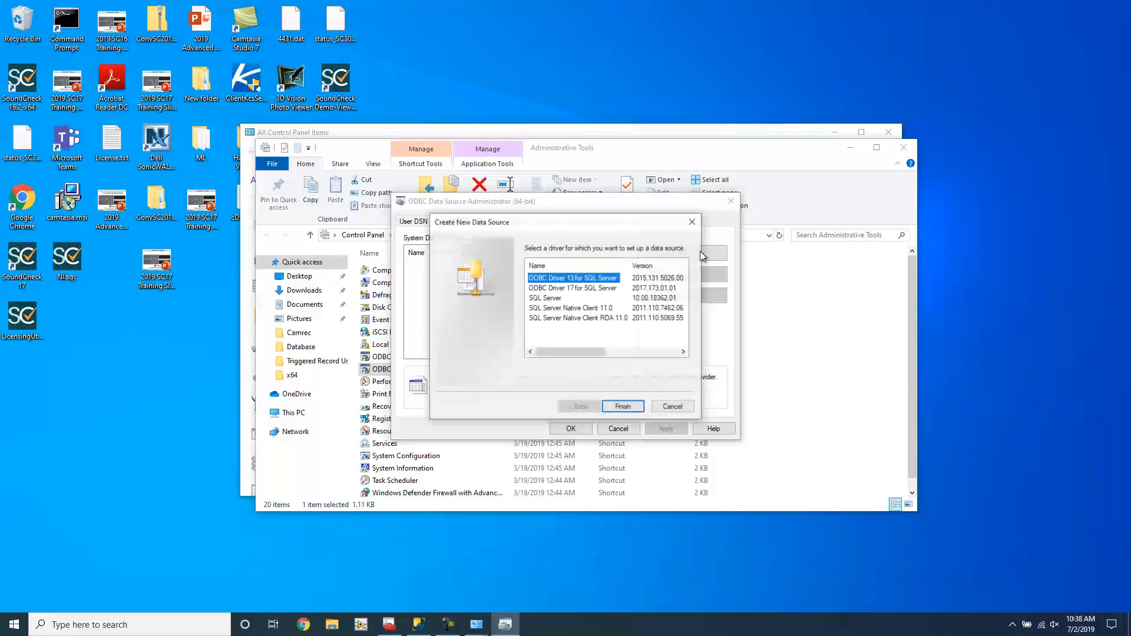
left_click(558, 297)
left_click(622, 407)
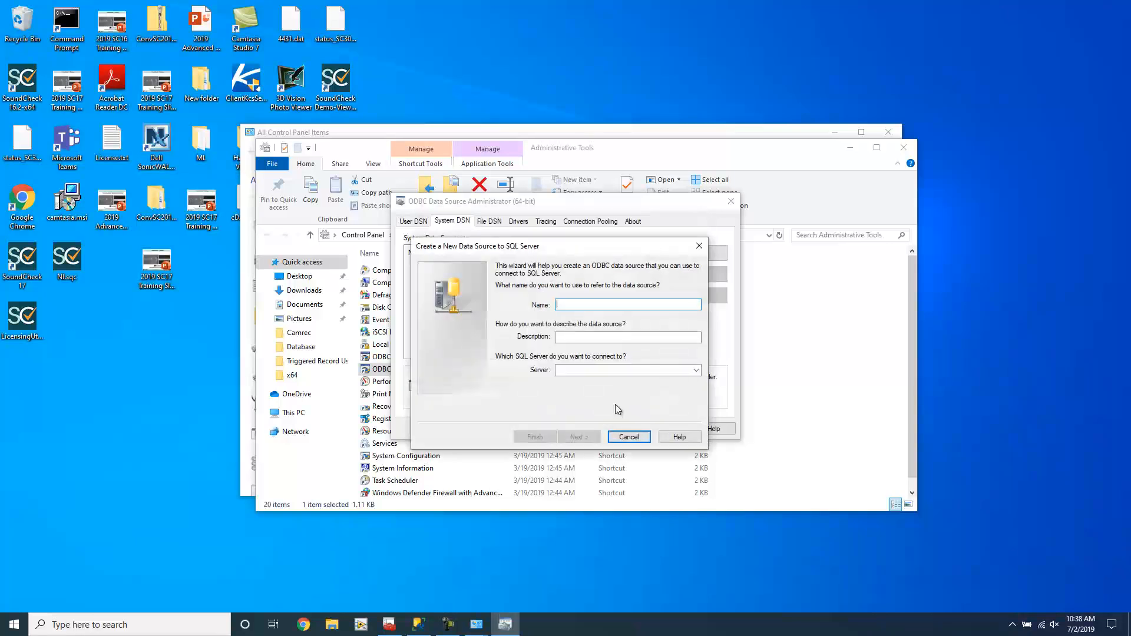
type("ODBC E")
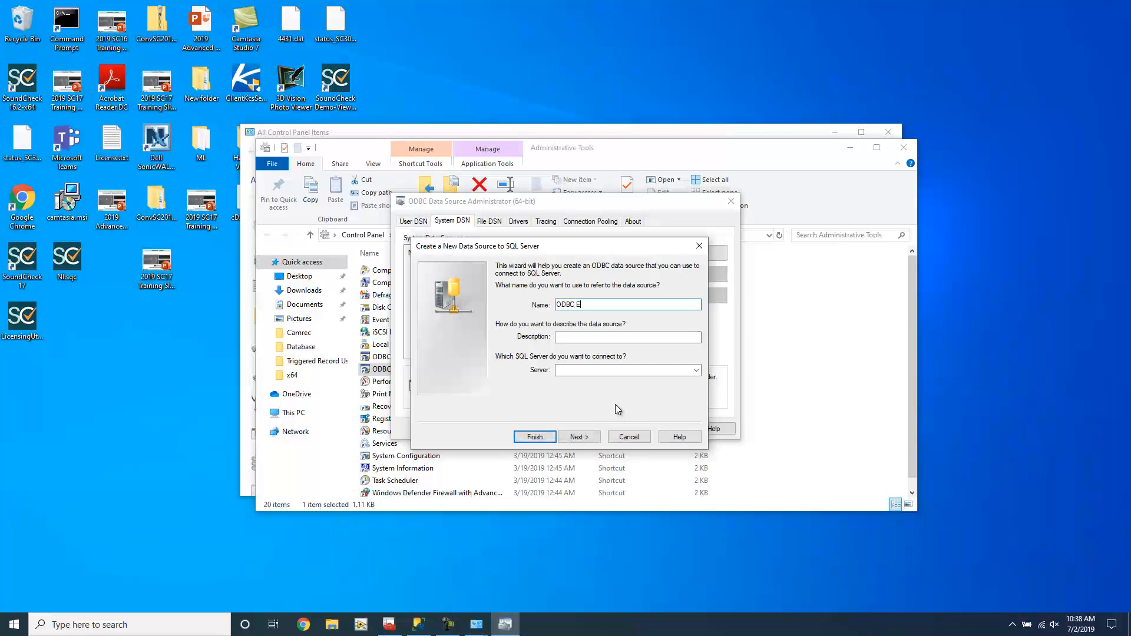
type("xample")
key("Tab")
key("Tab")
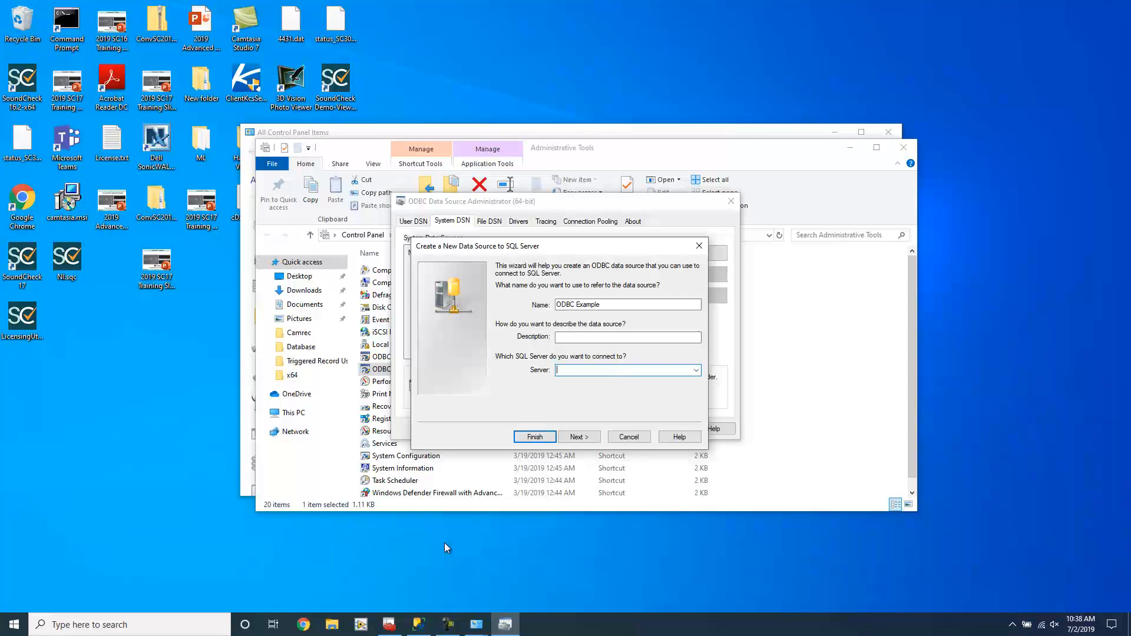
Copy the server name from the server properties in SQL Server Management Studio and paste it as the ODBC data source's server
left_click(418, 625)
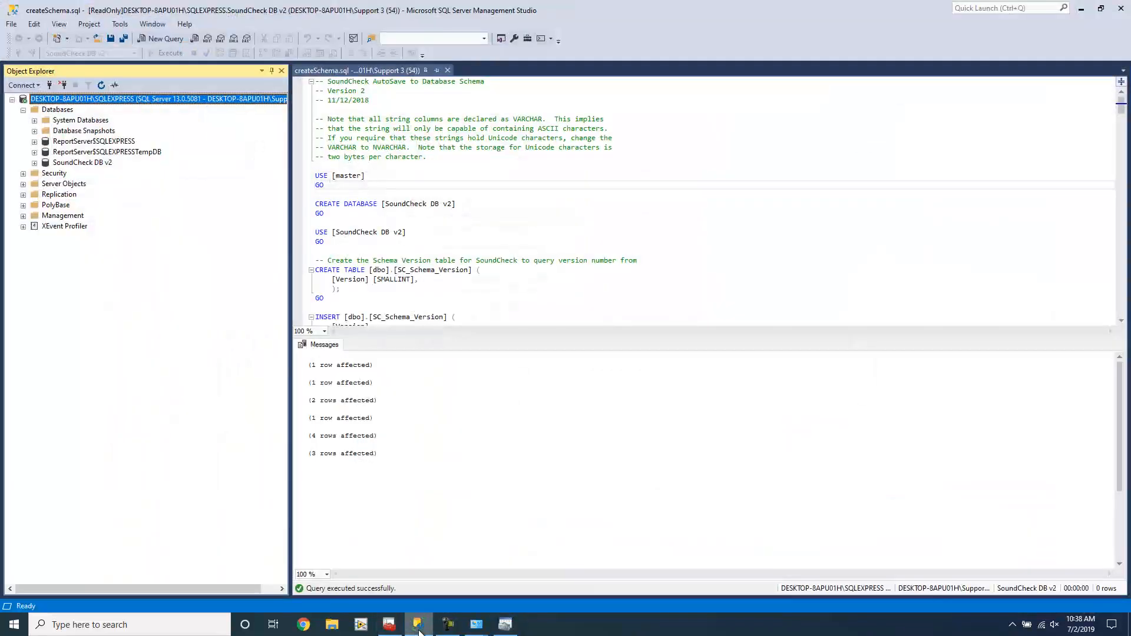
right_click(151, 100)
left_click(186, 337)
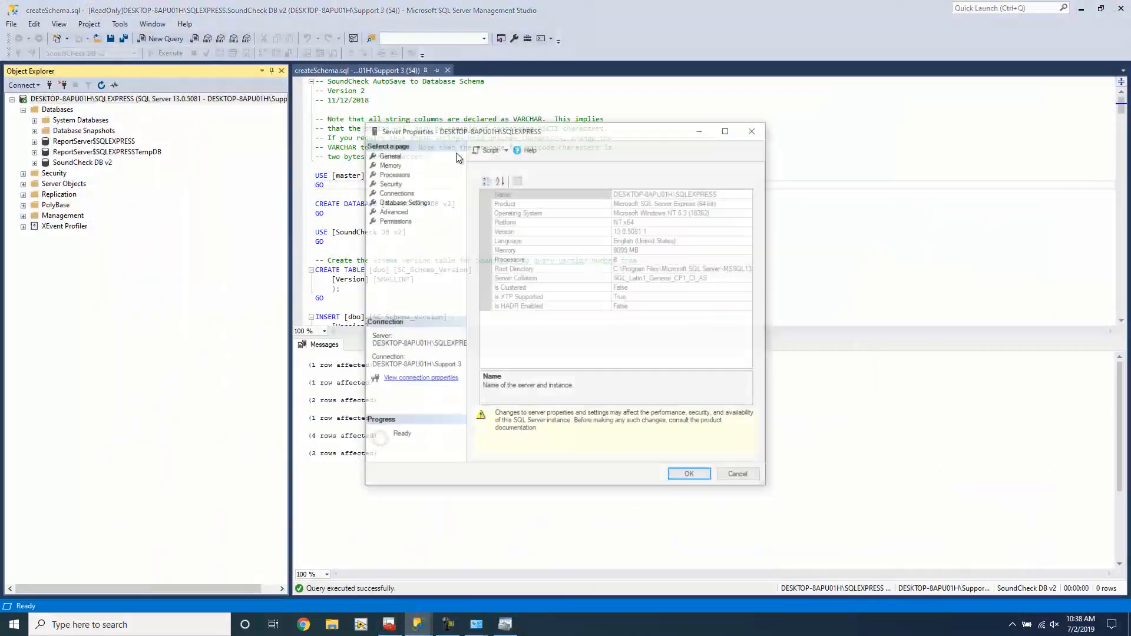
left_click(656, 192)
key("ctrl+c")
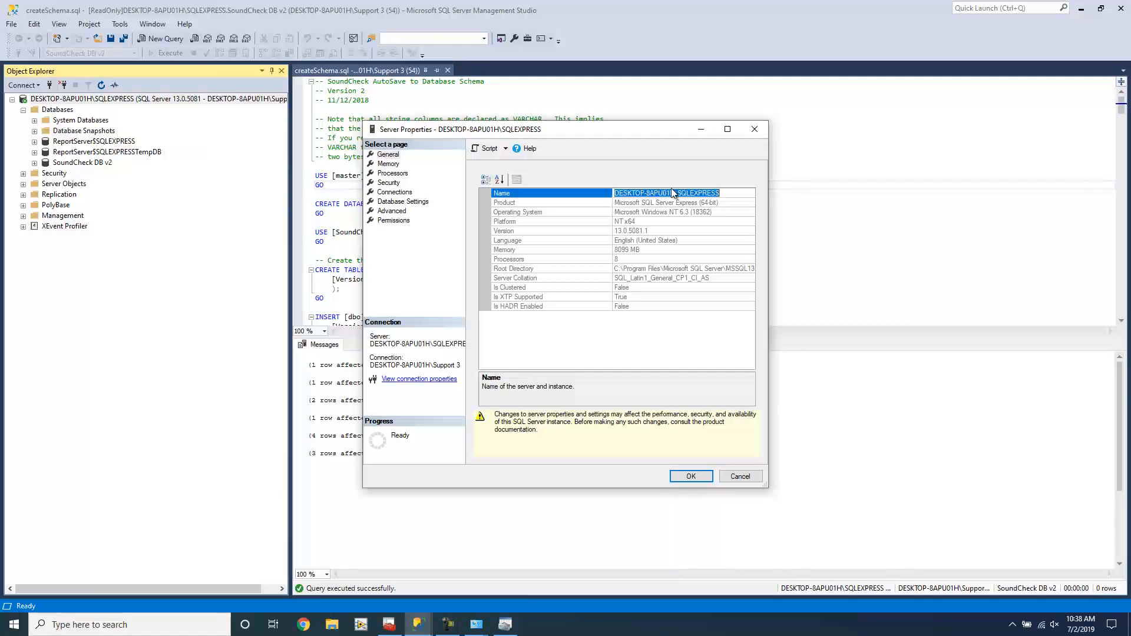
left_click(685, 477)
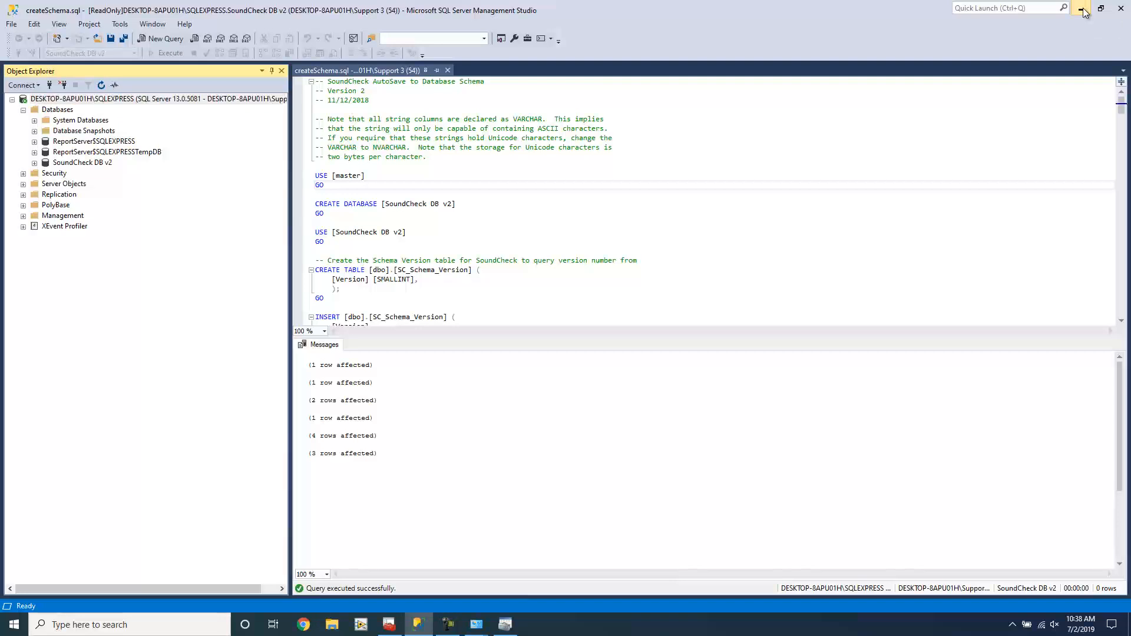
left_click(1082, 10)
key("ctrl+v")
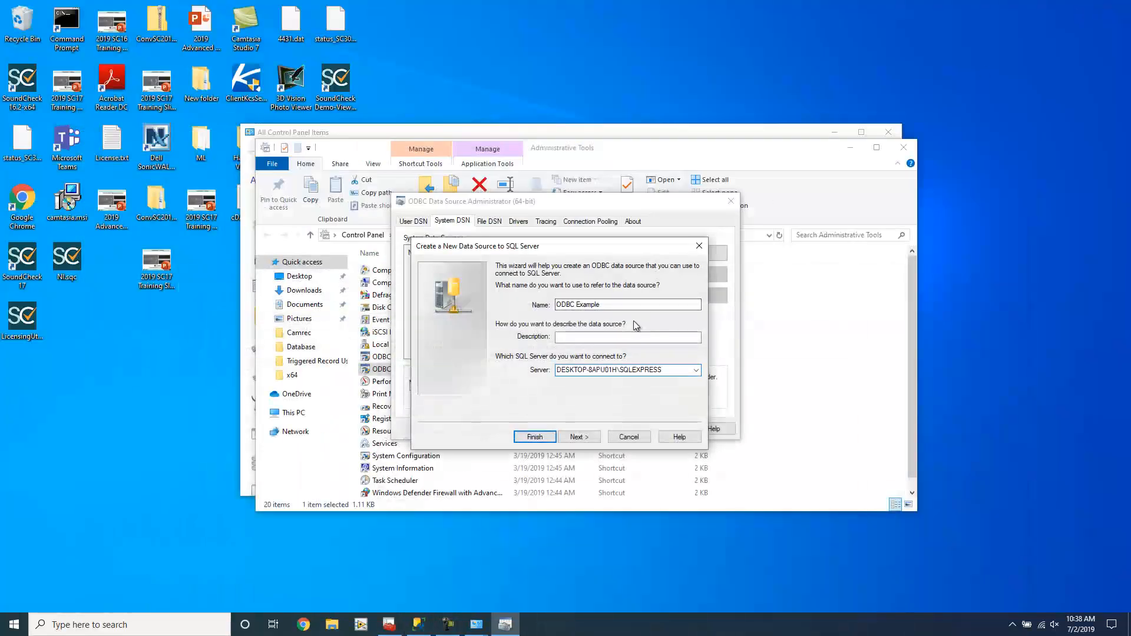
Keep Windows NT authentication for the data source and change its default database to SoundCheck DB v2
left_click(580, 439)
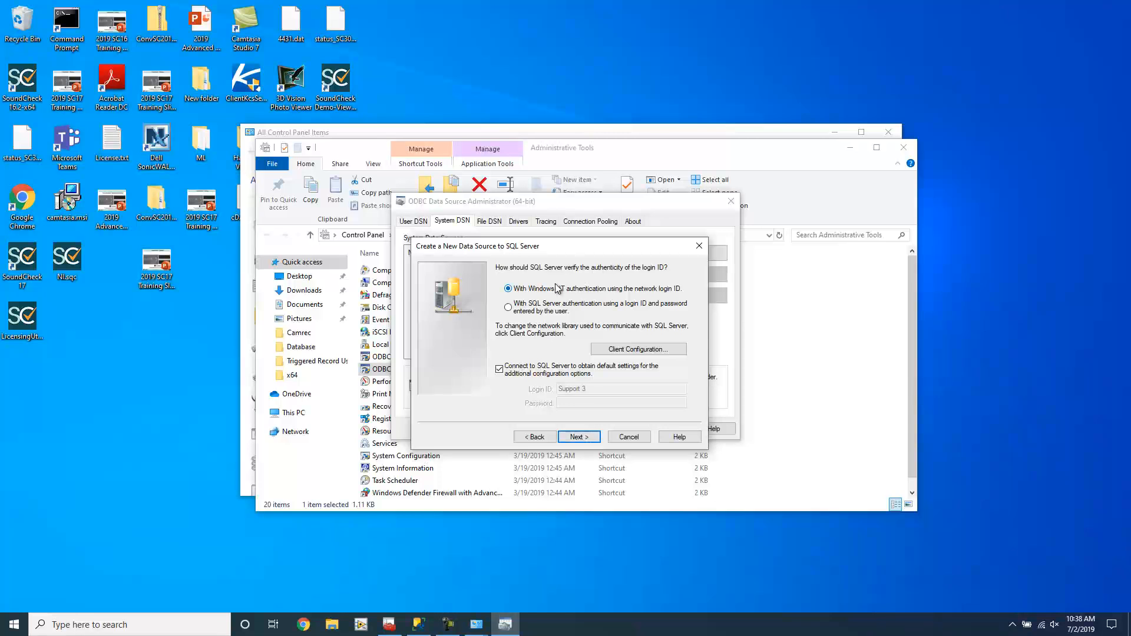
left_click(578, 437)
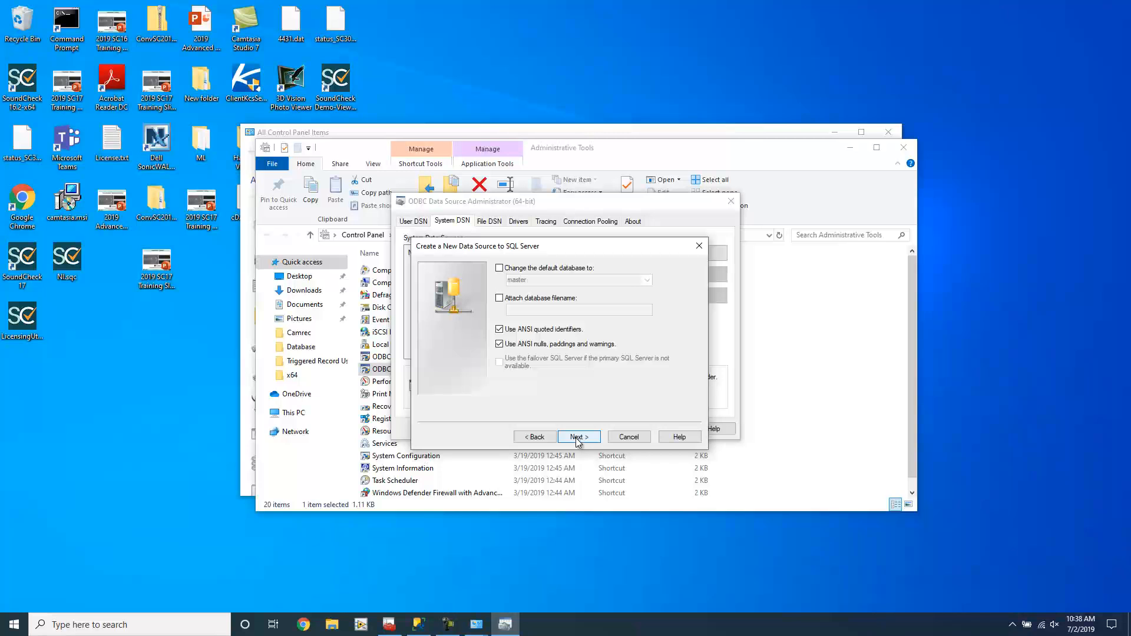
left_click(553, 269)
left_click(650, 281)
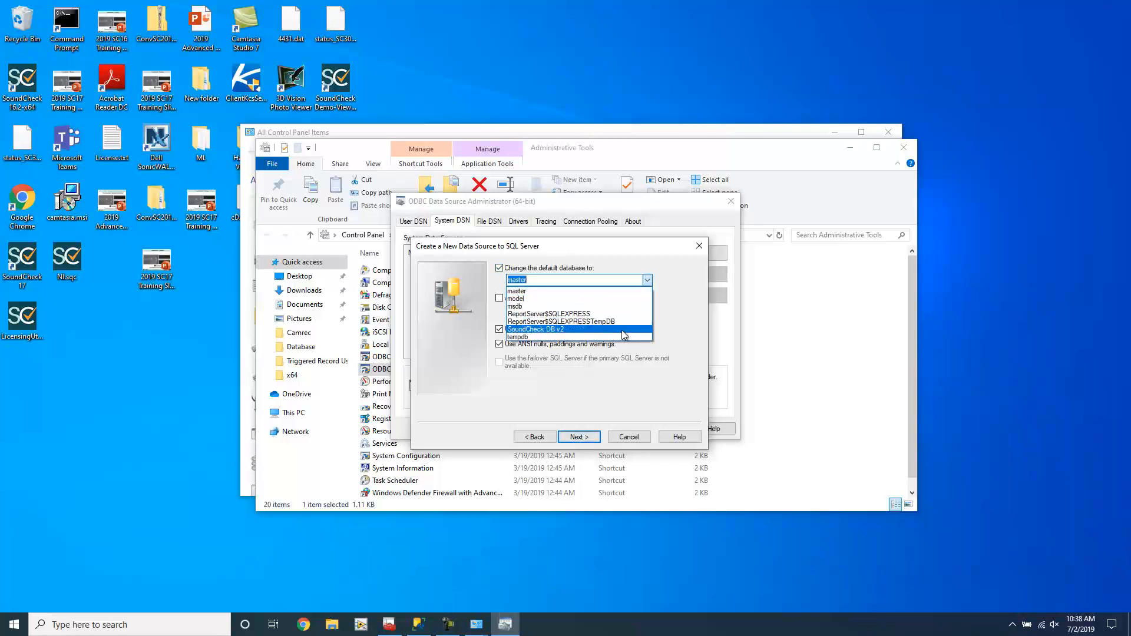
left_click(624, 329)
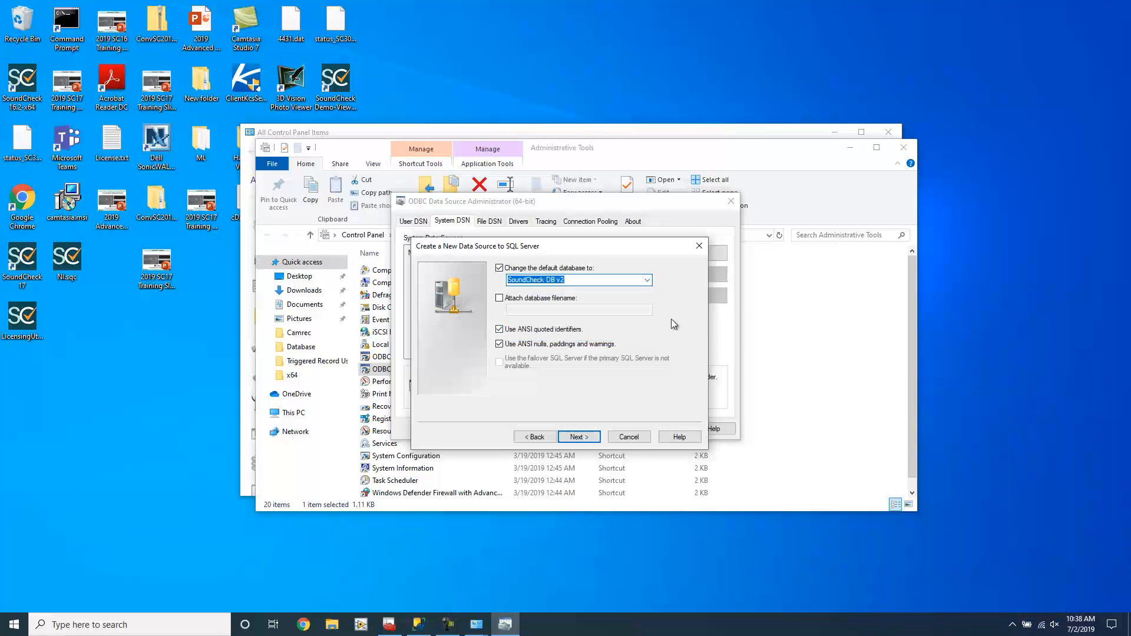
left_click(594, 437)
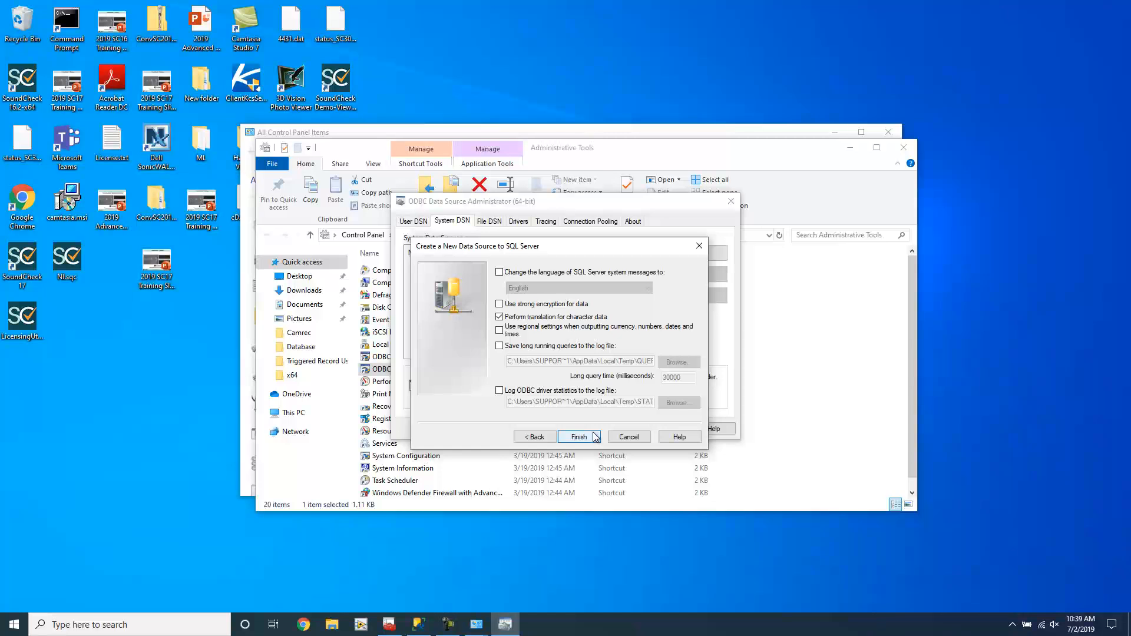
Finish the data source settings with the default options, run the data source connection test and check its result
left_click(594, 437)
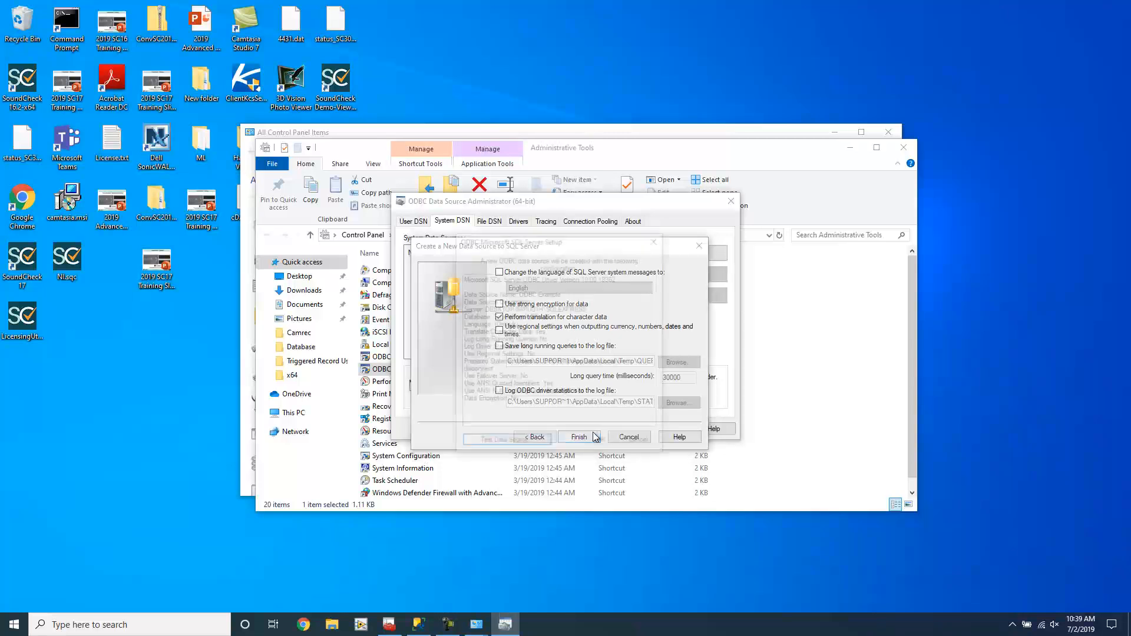
left_click(523, 443)
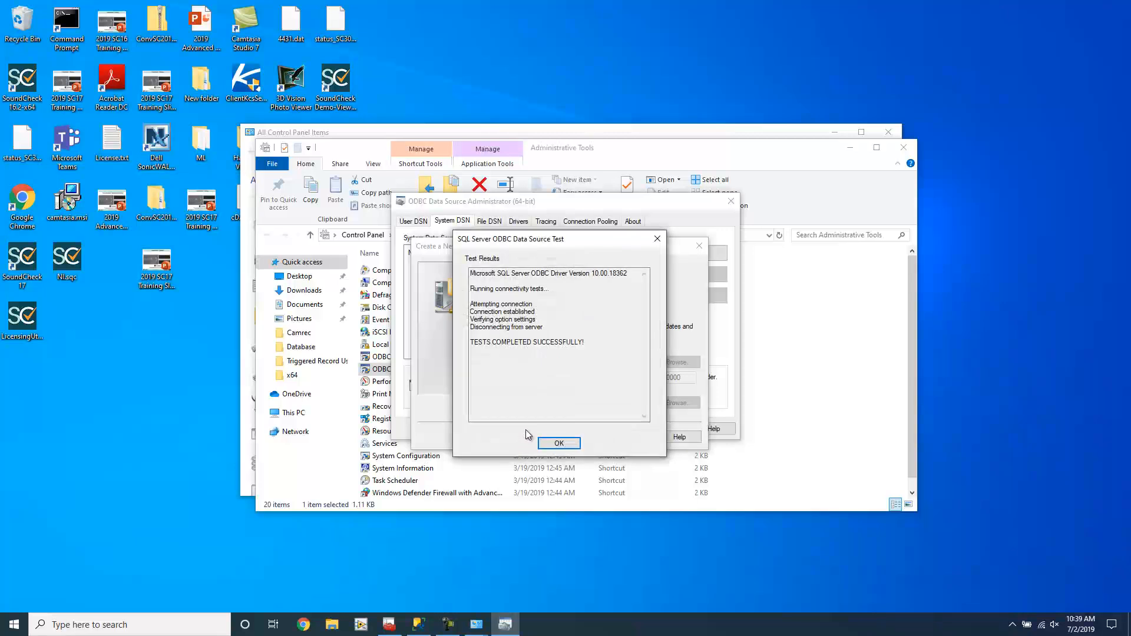
left_click_drag(473, 342, 585, 343)
left_click(586, 361)
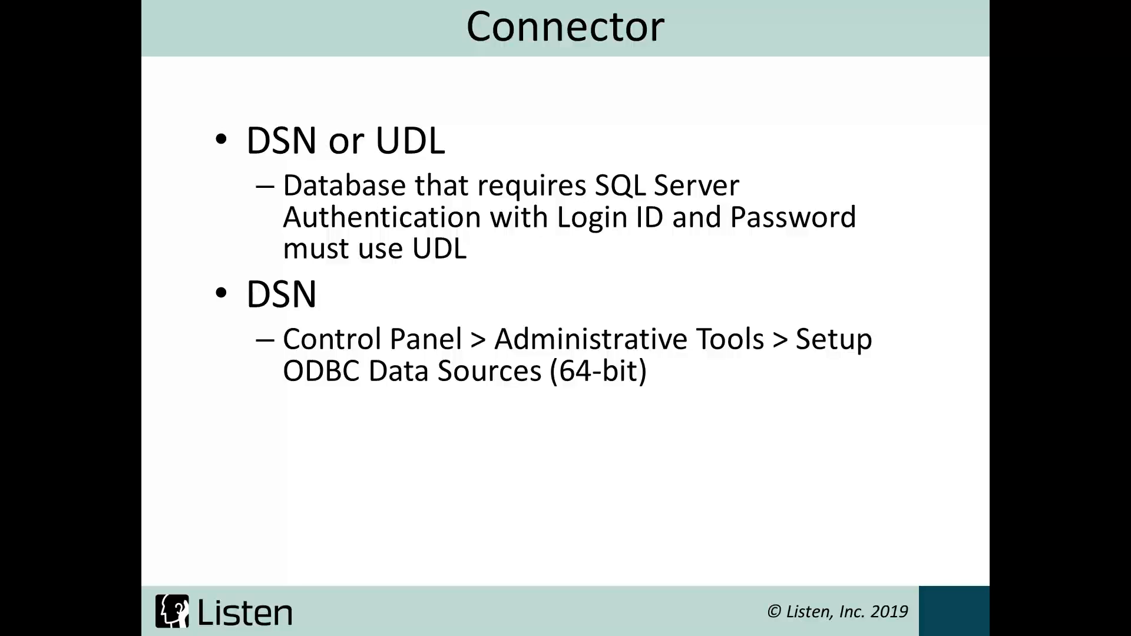
key("Right")
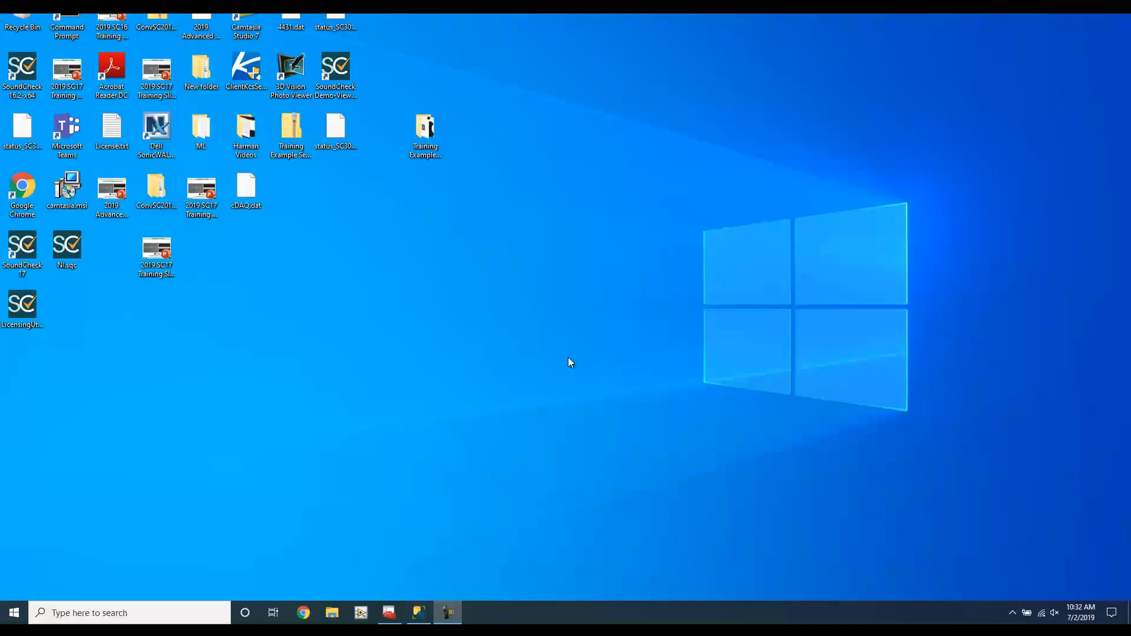
Create a new text document on the desktop, name it "SC UDL.udl" and accept the changed file extension
right_click(491, 353)
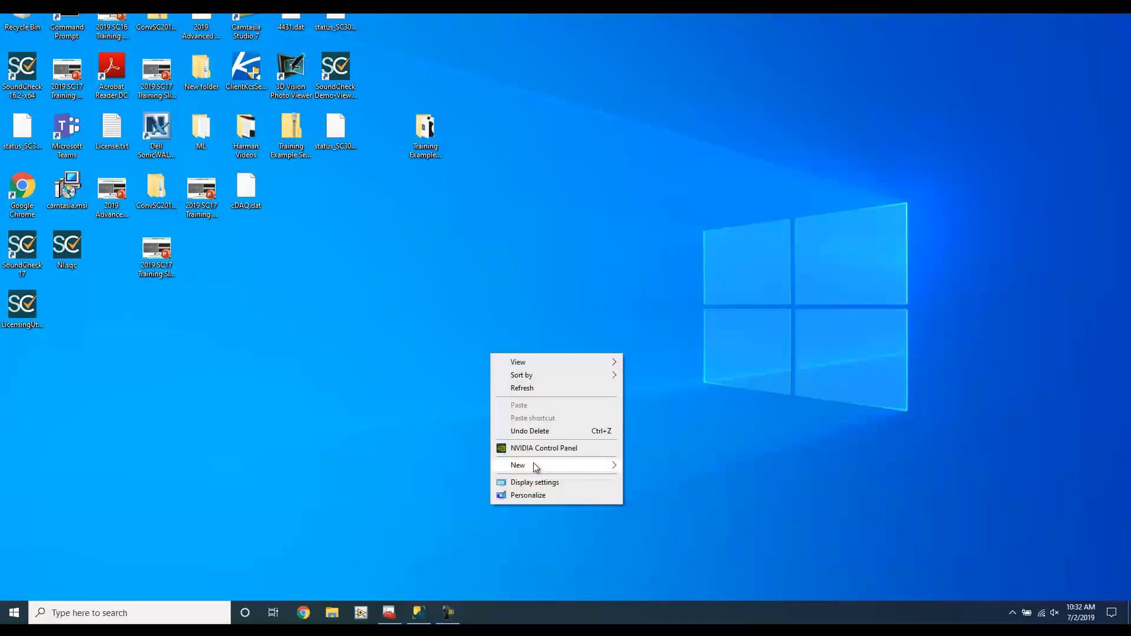
mouse_move(561, 465)
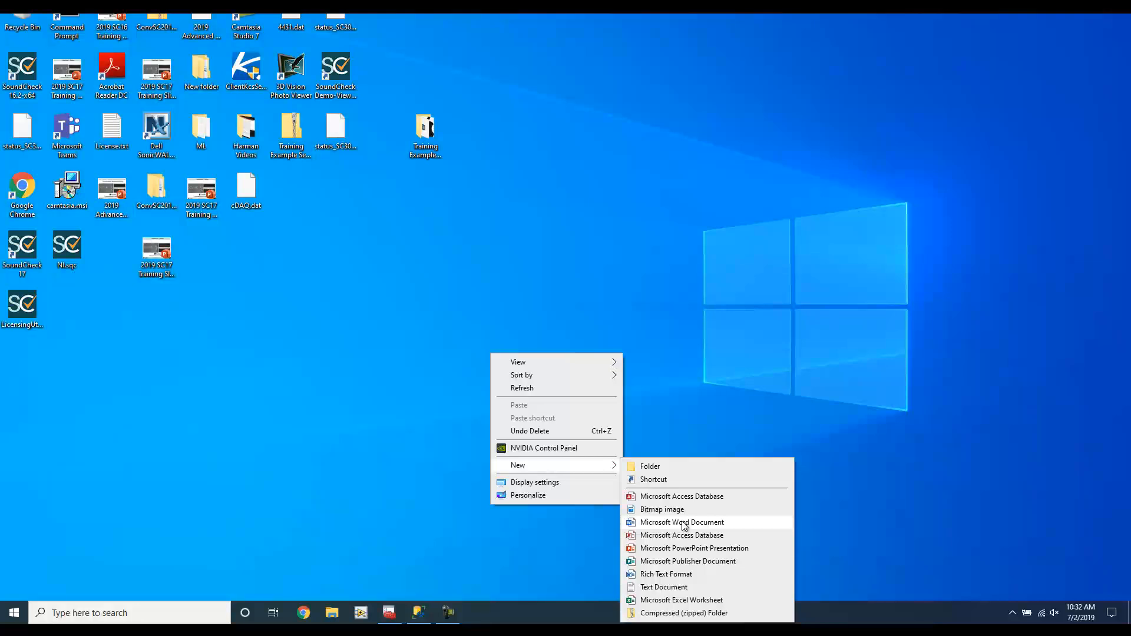
left_click(680, 589)
type("SC")
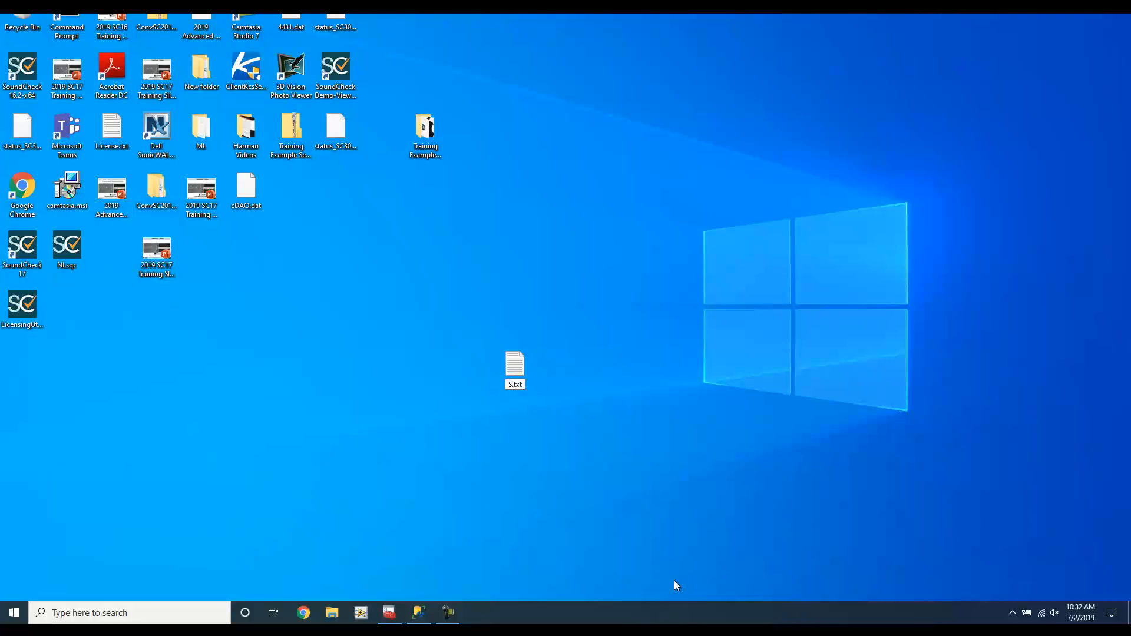
type(" UDL")
key("BackSpace")
key("BackSpace")
key("BackSpace")
type("udl")
key("Return")
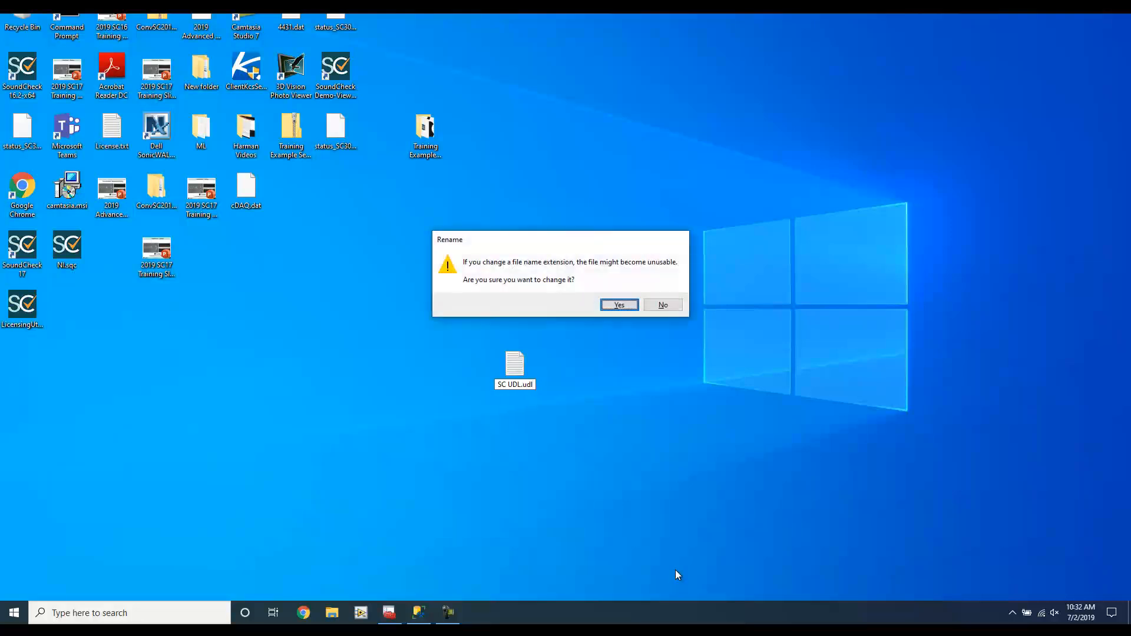
left_click(616, 305)
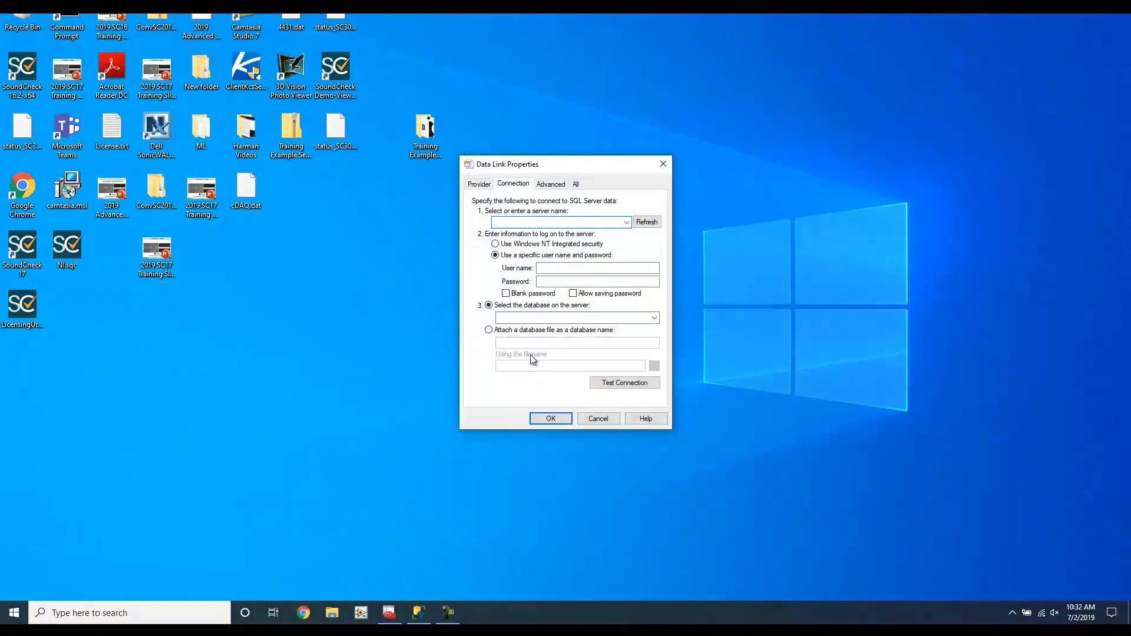
In the SC UDL file's data link properties, use Microsoft OLE DB Provider for SQL Server and paste DESKTOP-8APU01H\SQLEXPRESS as the server name
left_click(486, 186)
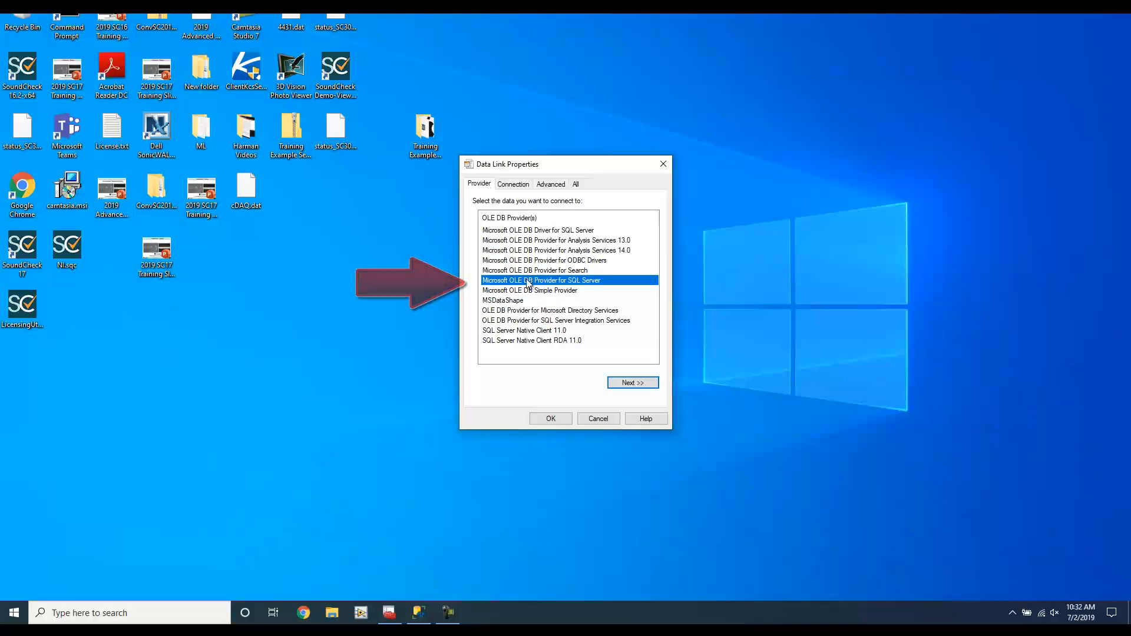
left_click(624, 383)
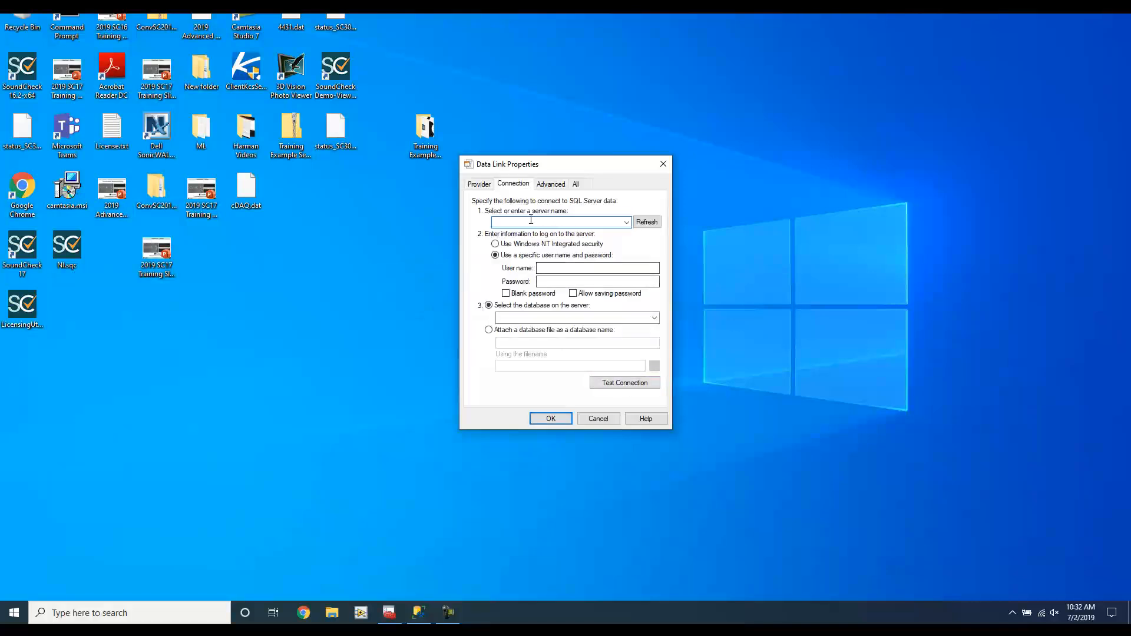
key("ctrl+v")
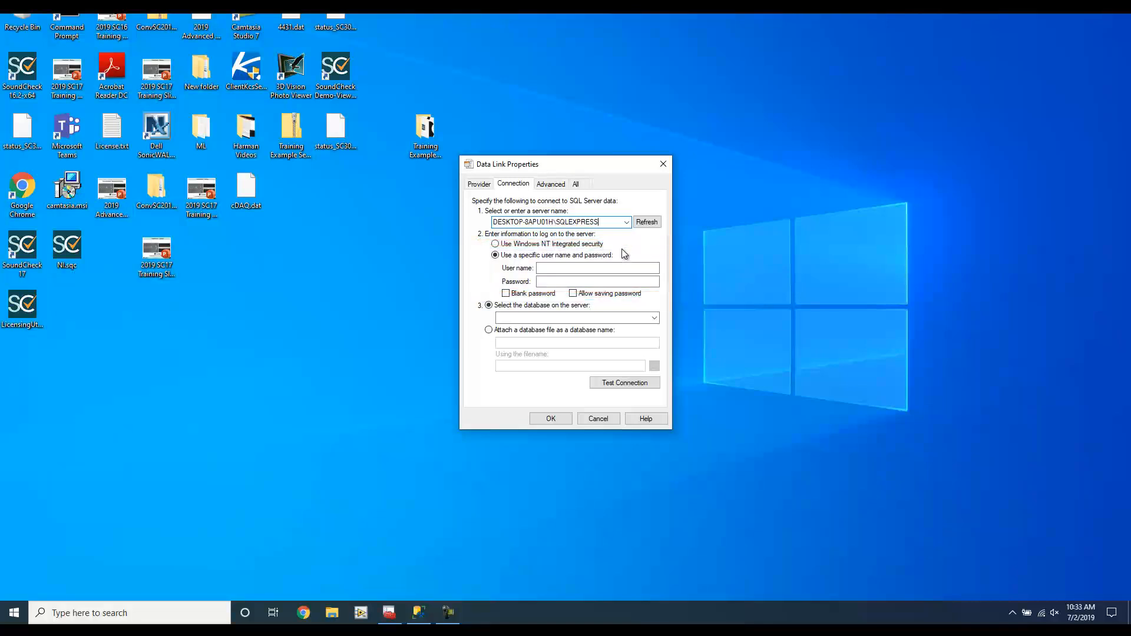
Set the data link to use Windows NT Integrated security and select SoundCheck DB v2 as its database
left_click(559, 245)
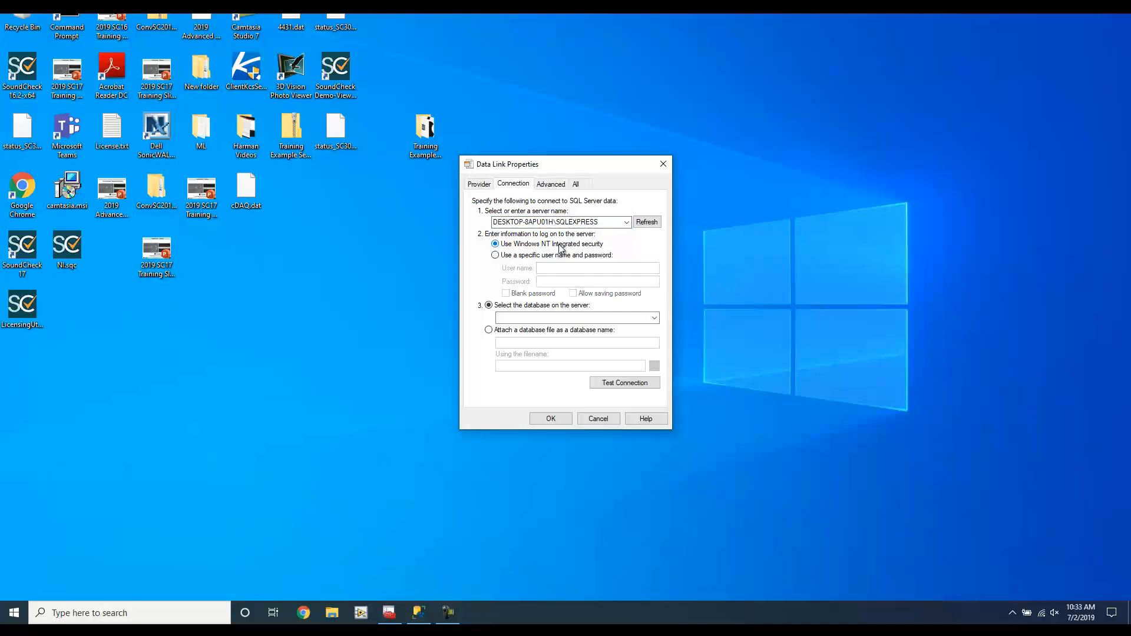
left_click(608, 221)
left_click(608, 222)
left_click(654, 318)
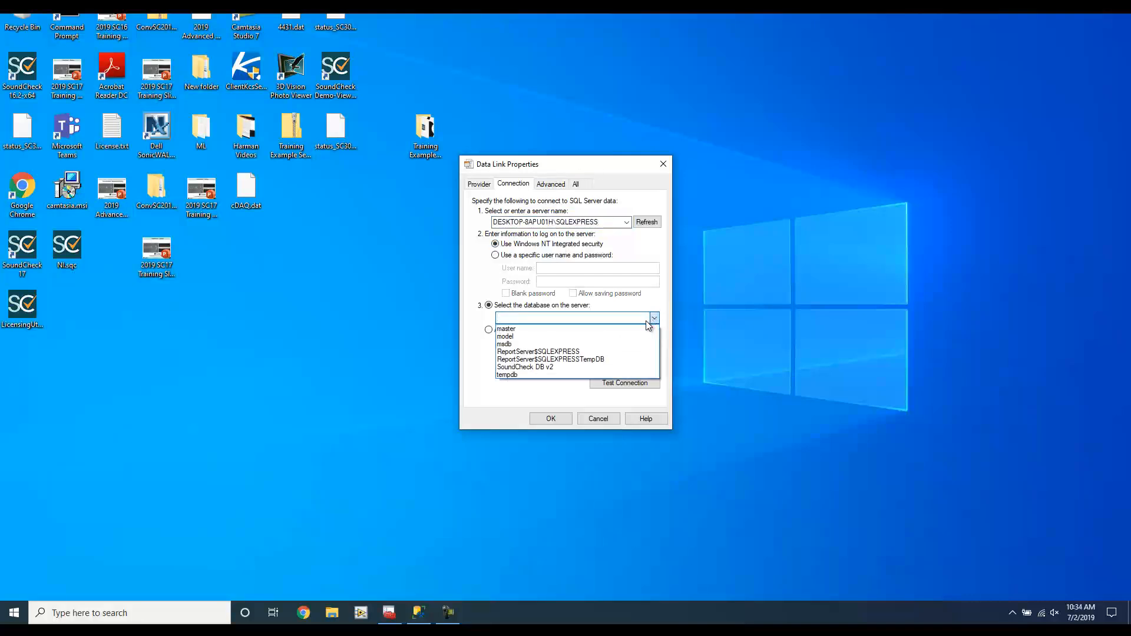
left_click(616, 367)
Test the data link's connection and accept its properties
left_click(612, 382)
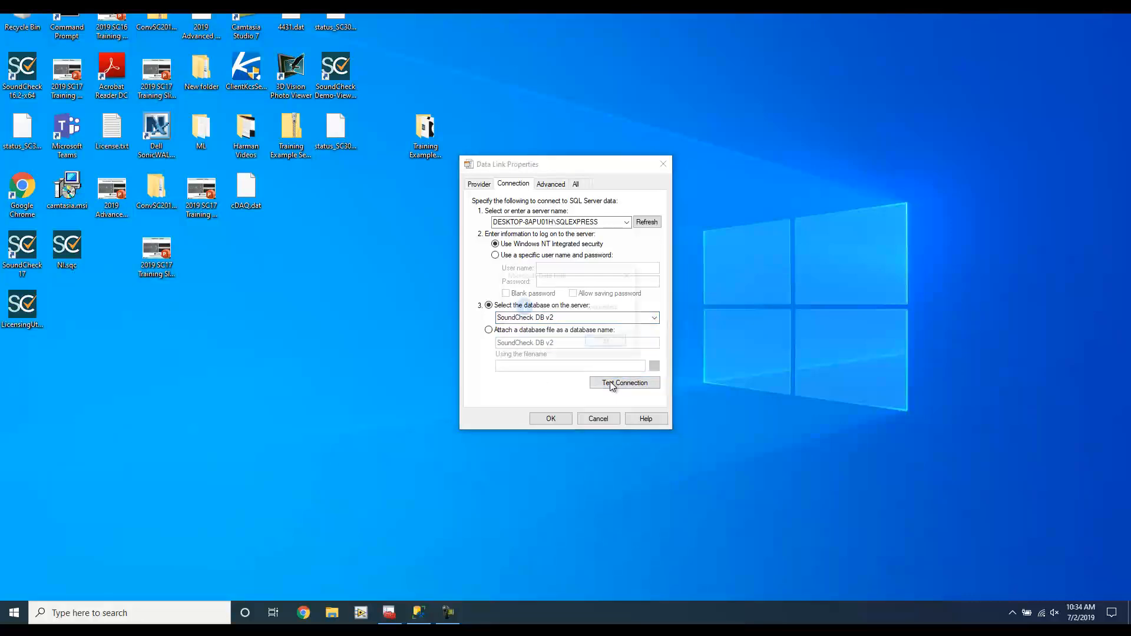
left_click(607, 343)
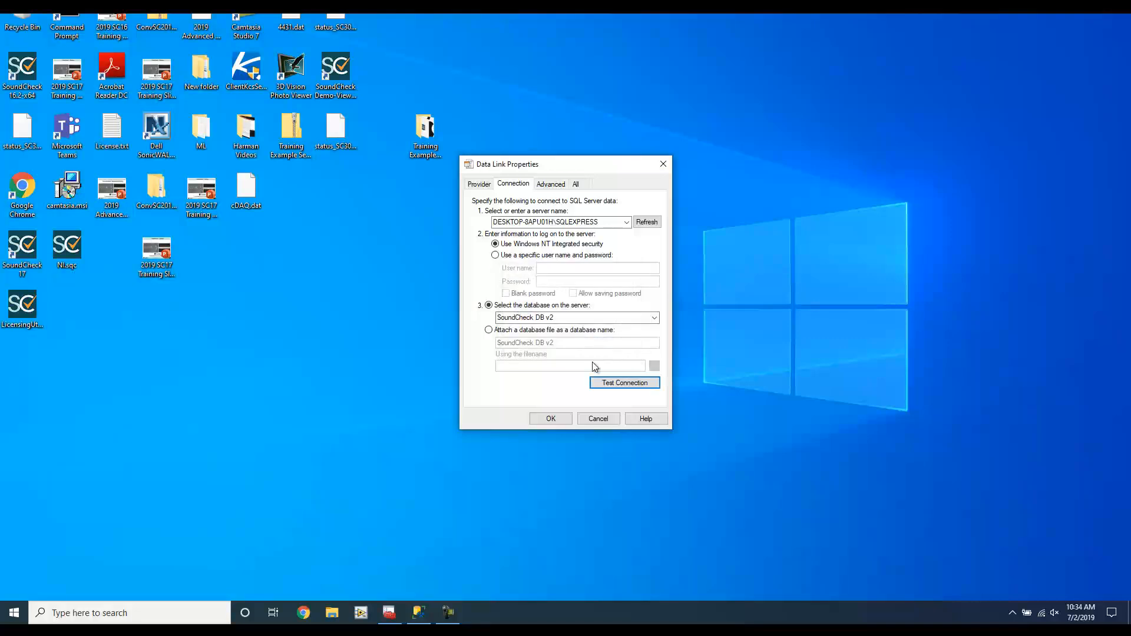
left_click(551, 418)
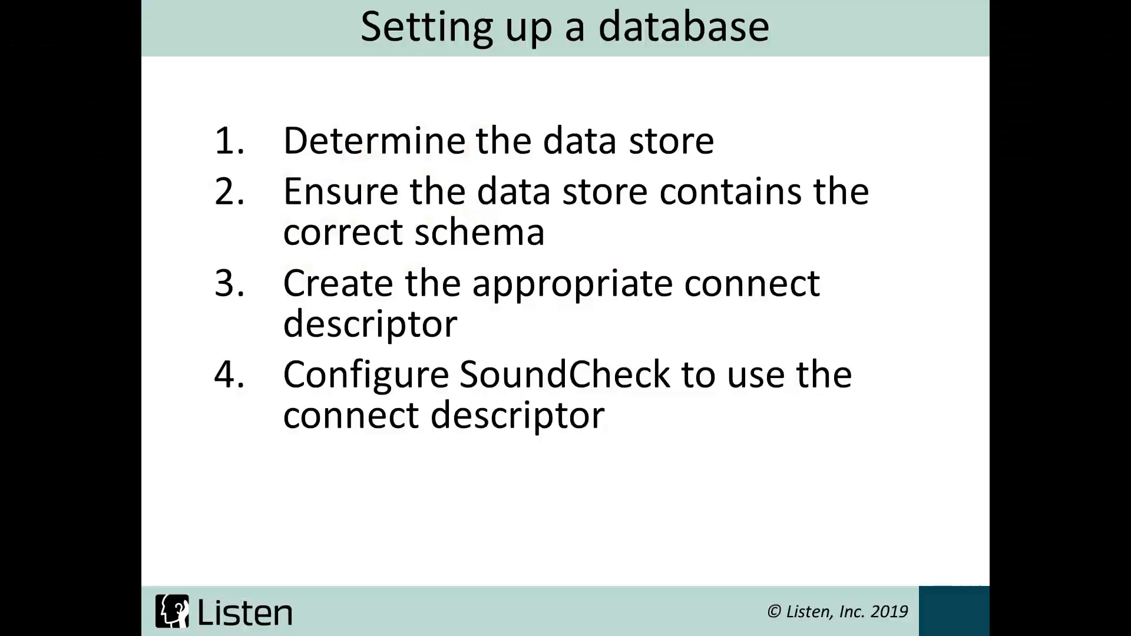
key("Right")
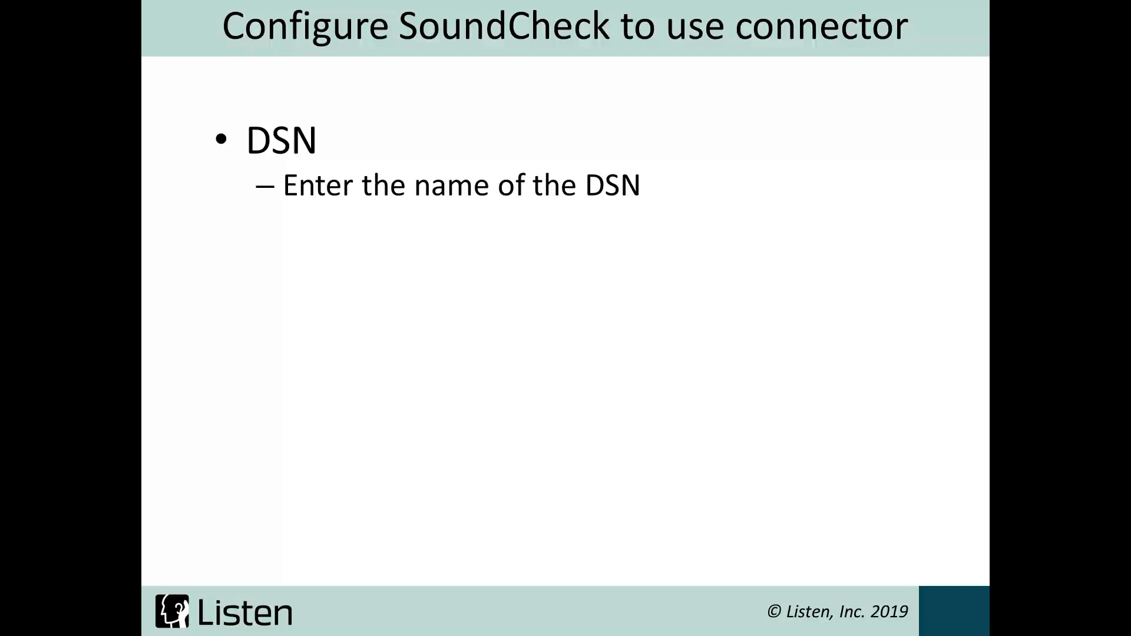
key("Right")
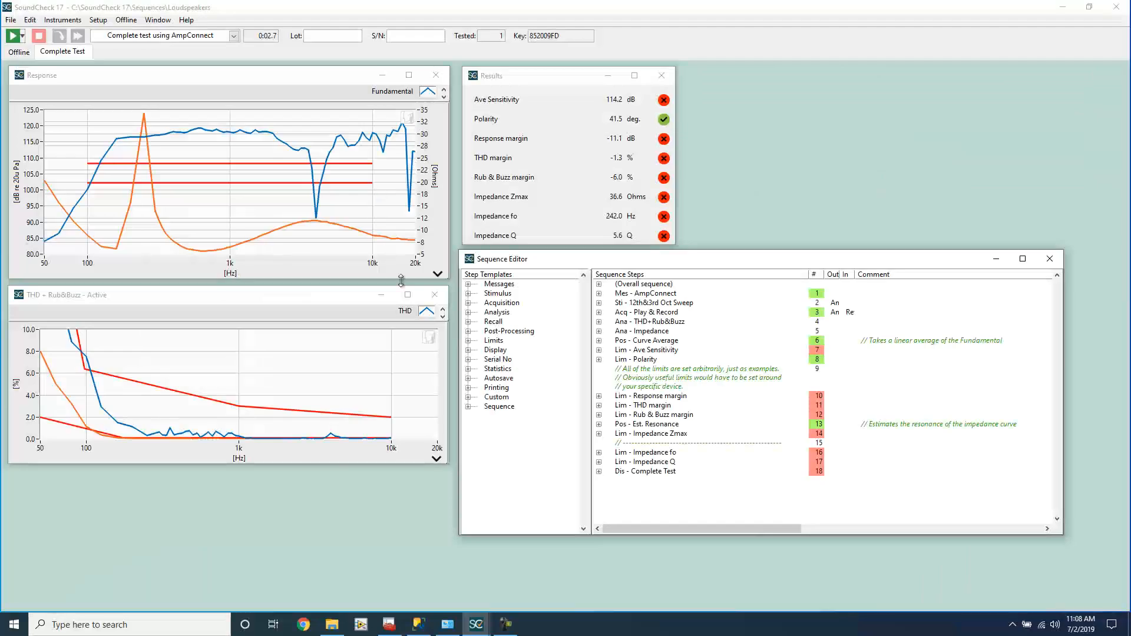
In SoundCheck, add a Save to Database autosave step at the end of the sequence, after the Complete Test display step
left_click(470, 379)
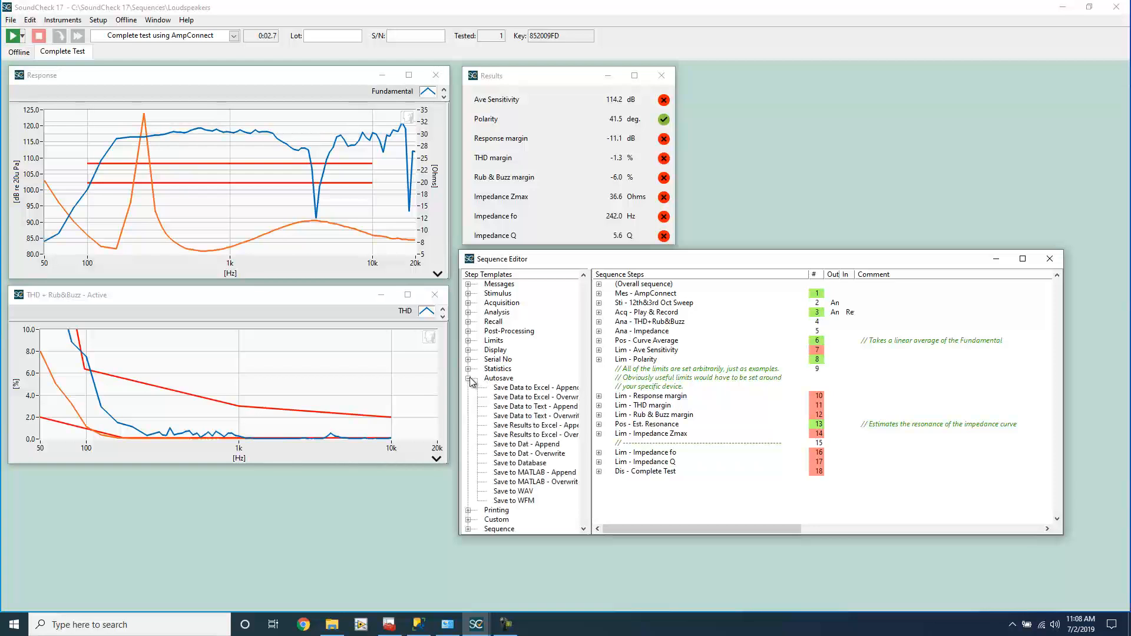
left_click(526, 464)
left_click_drag(528, 465, 644, 488)
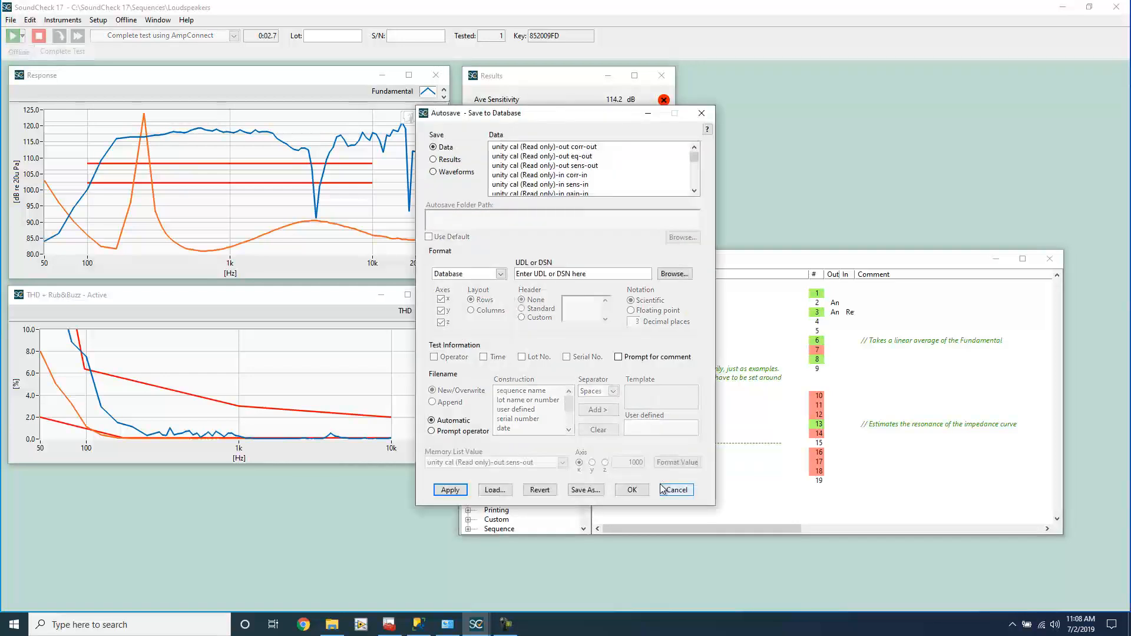
left_click_drag(560, 118, 747, 166)
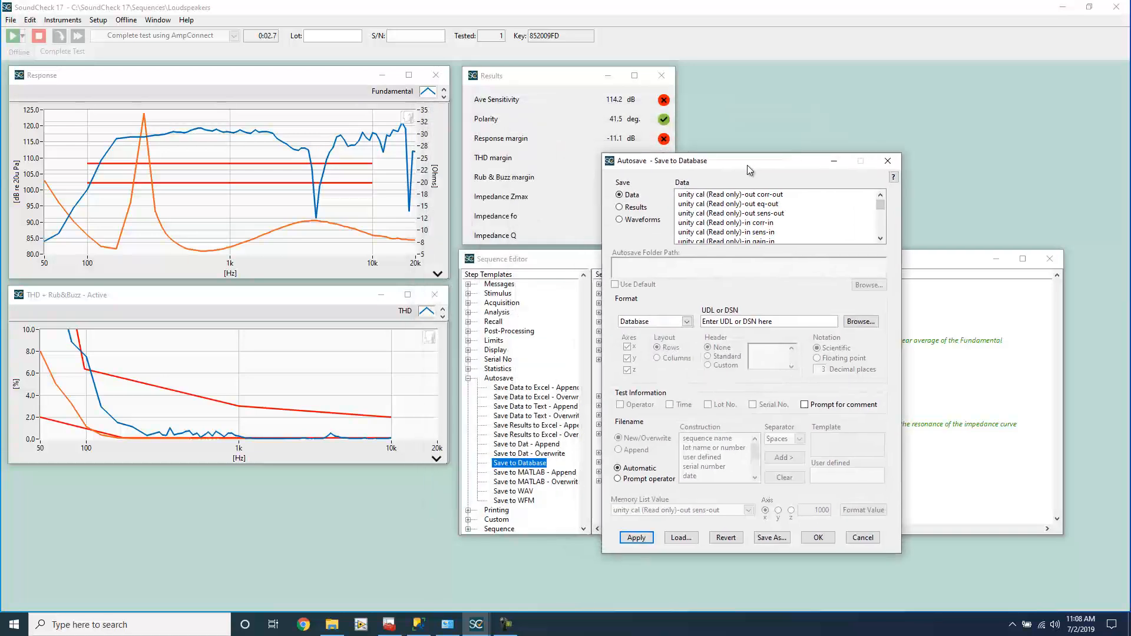
Select THD, Rub & Buzz, Impedance and Average Sensitivity as the data the autosave step saves
scroll(744, 206, "down", 4)
scroll(744, 213, "down", 5)
left_click(745, 204)
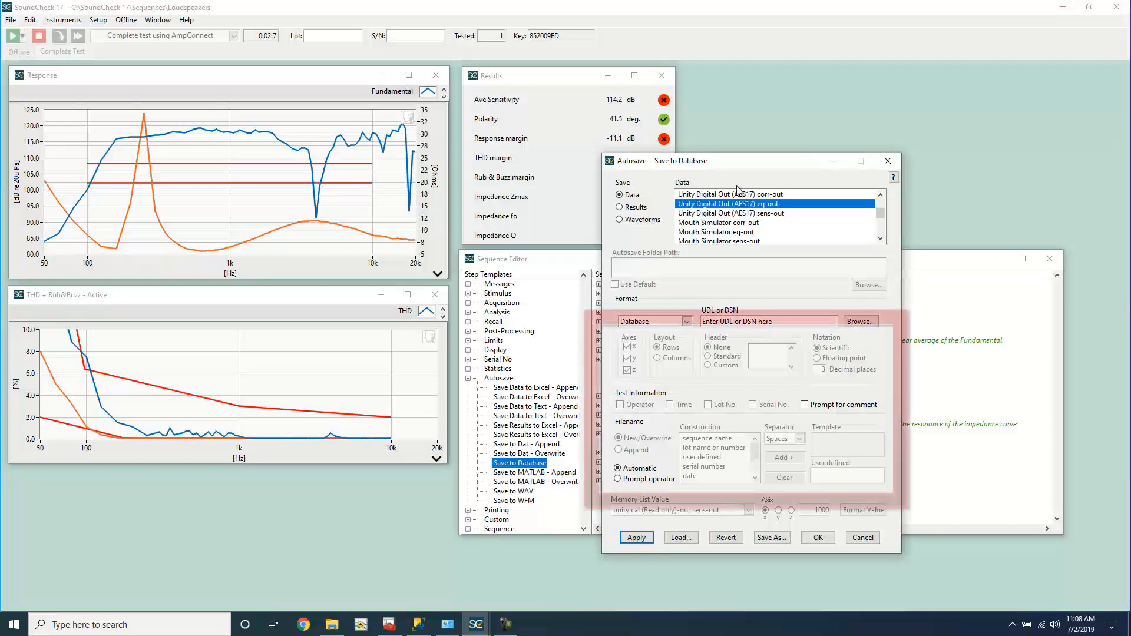
scroll(738, 189, "down", 6)
scroll(740, 219, "down", 1)
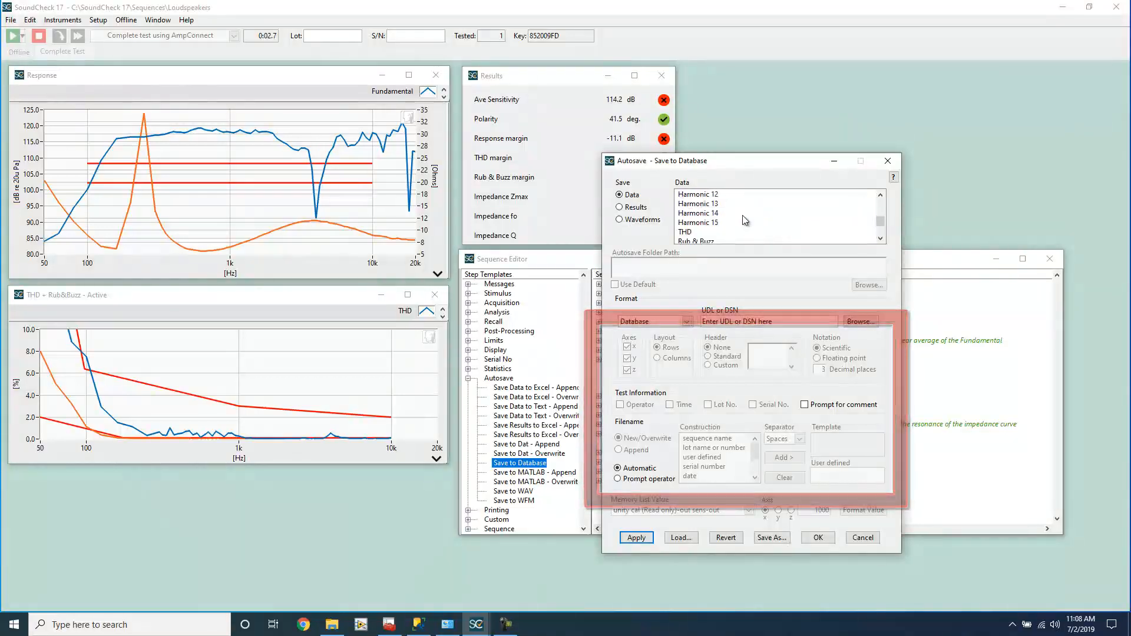
left_click(712, 232)
left_click(713, 241, "shift")
scroll(727, 220, "down", 1)
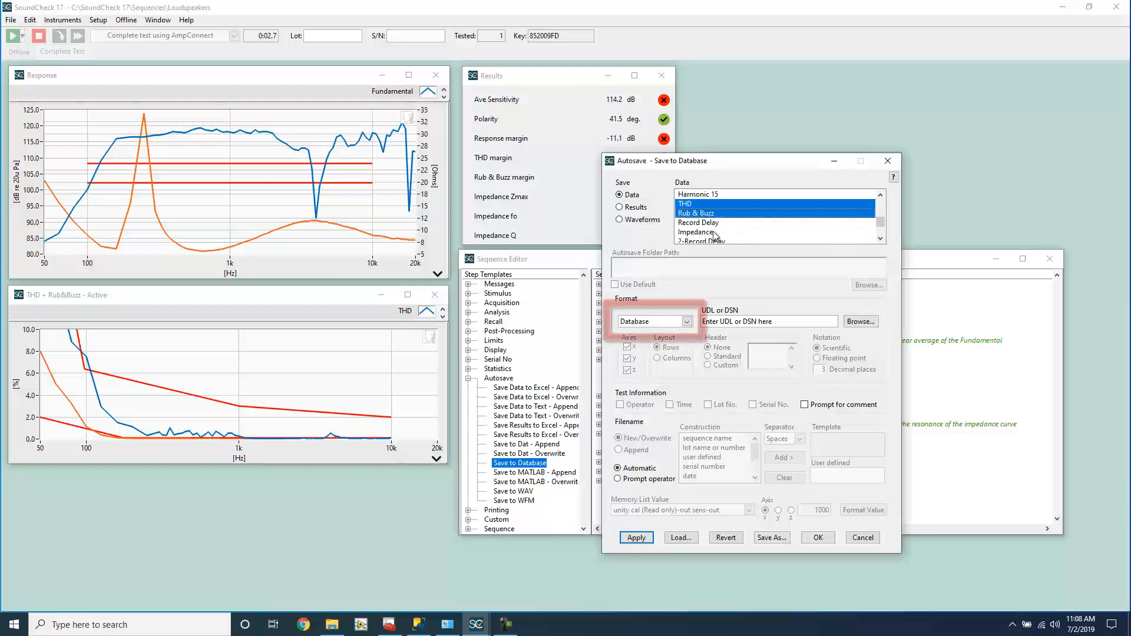
left_click(715, 233, "ctrl")
scroll(751, 234, "down", 1)
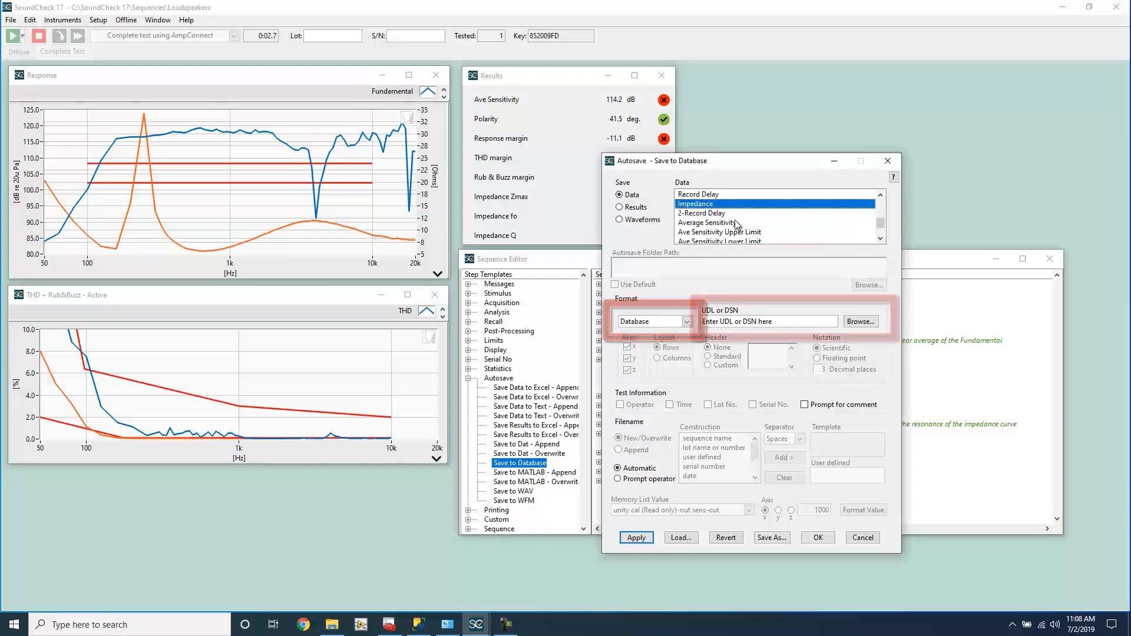
left_click(735, 223, "ctrl")
scroll(753, 229, "down", 2)
scroll(752, 225, "down", 1)
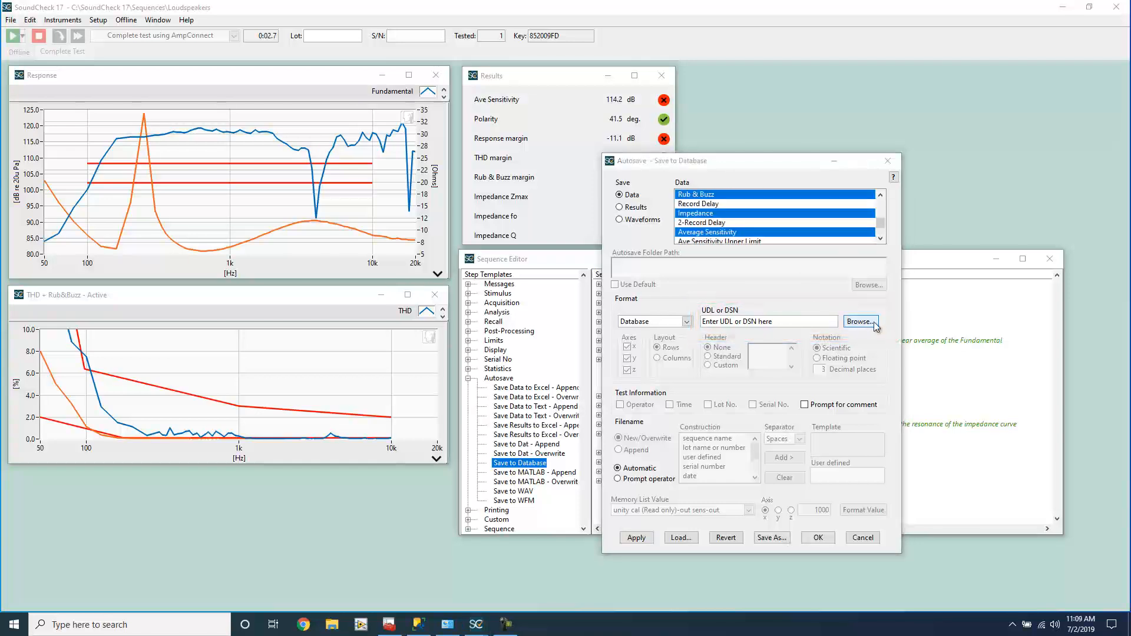
Use SC UDL.udl from the desktop as the autosave step's UDL or DSN, accept the step and run the sequence
left_click(874, 323)
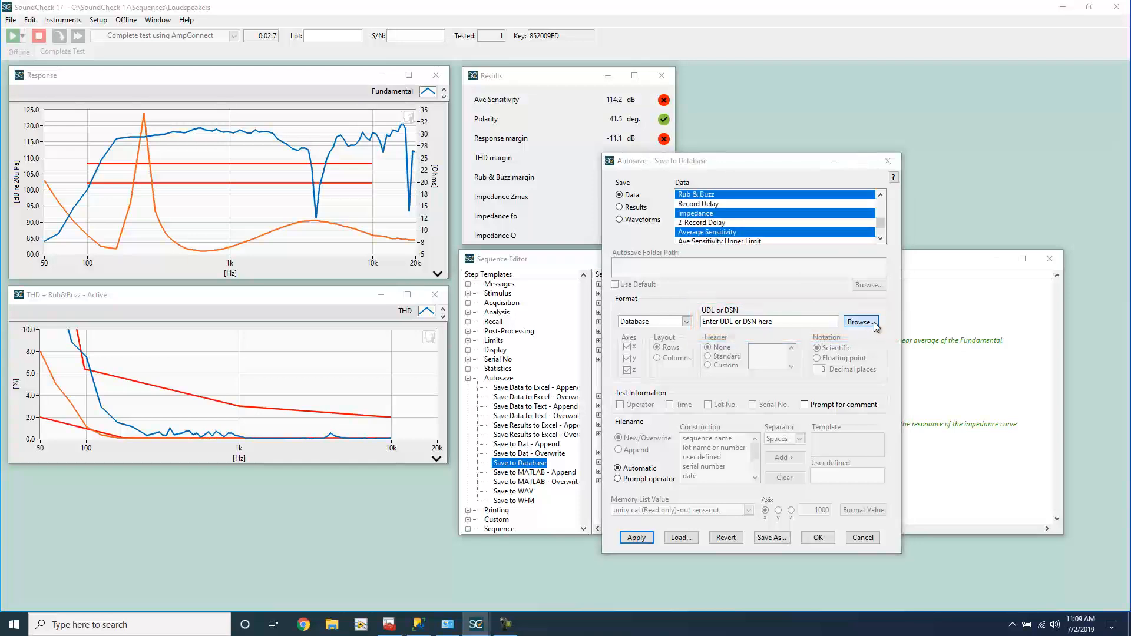
left_click(224, 83)
left_click(176, 169)
double_click(178, 169)
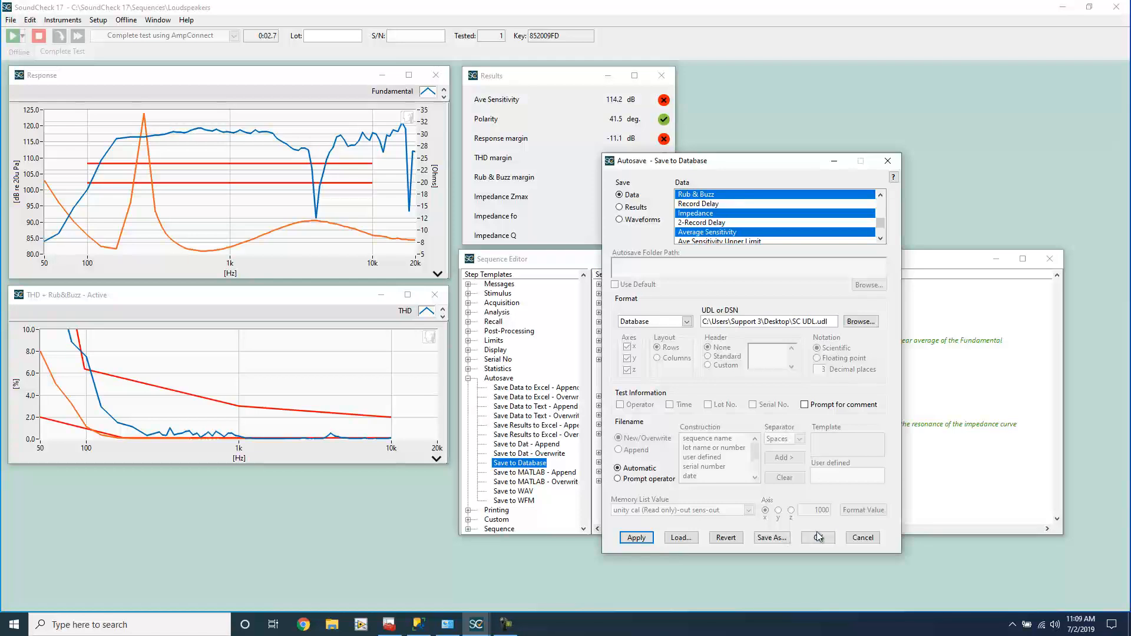
left_click(813, 539)
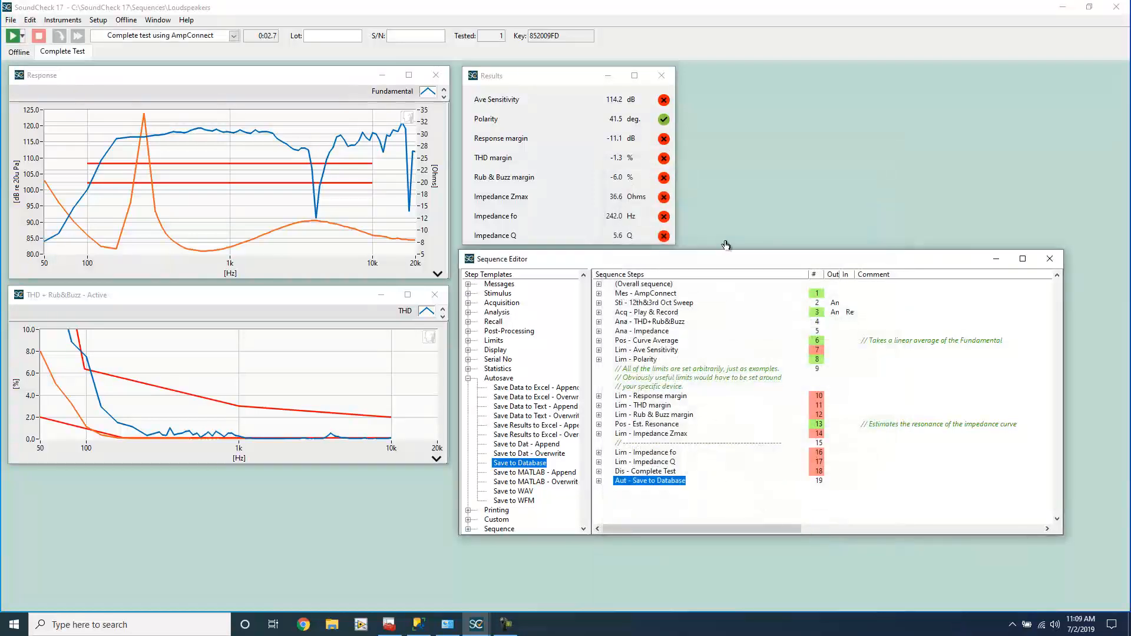
left_click(12, 36)
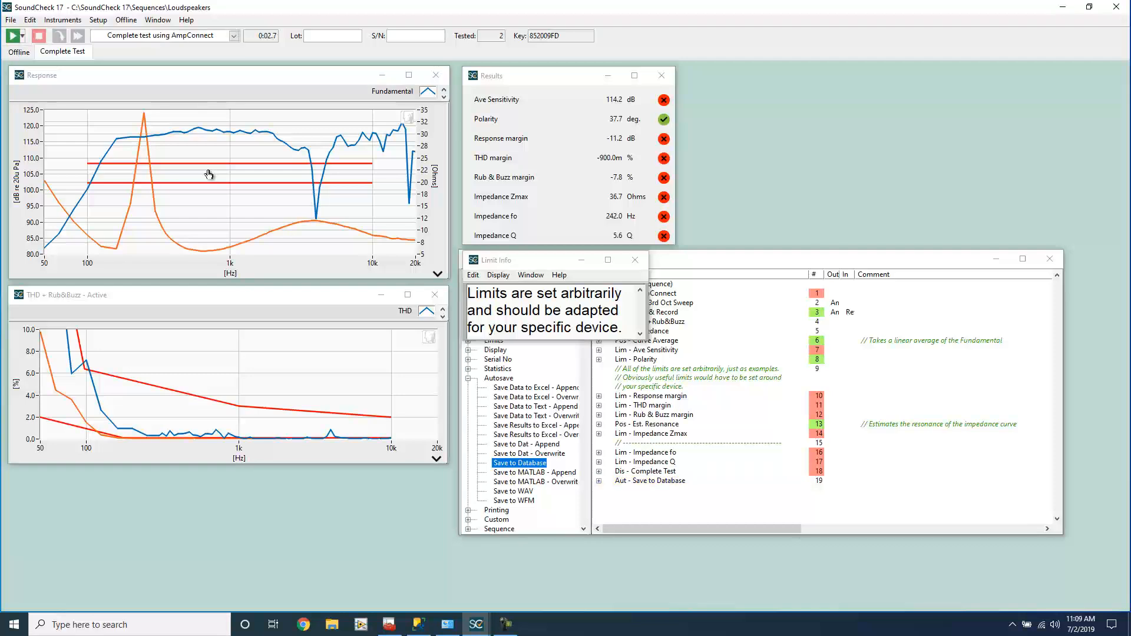
In SQL Server Management Studio, write the query "select * from Datarun_Table" for the SoundCheck DB v2 database and execute it
left_click(419, 625)
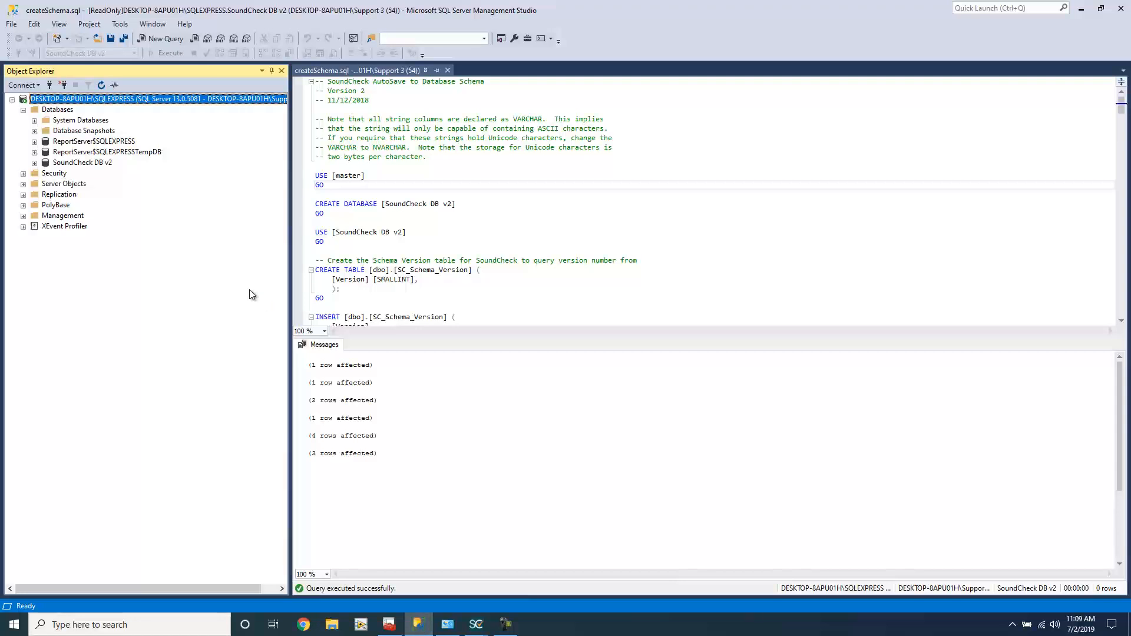
left_click(94, 164)
right_click(94, 163)
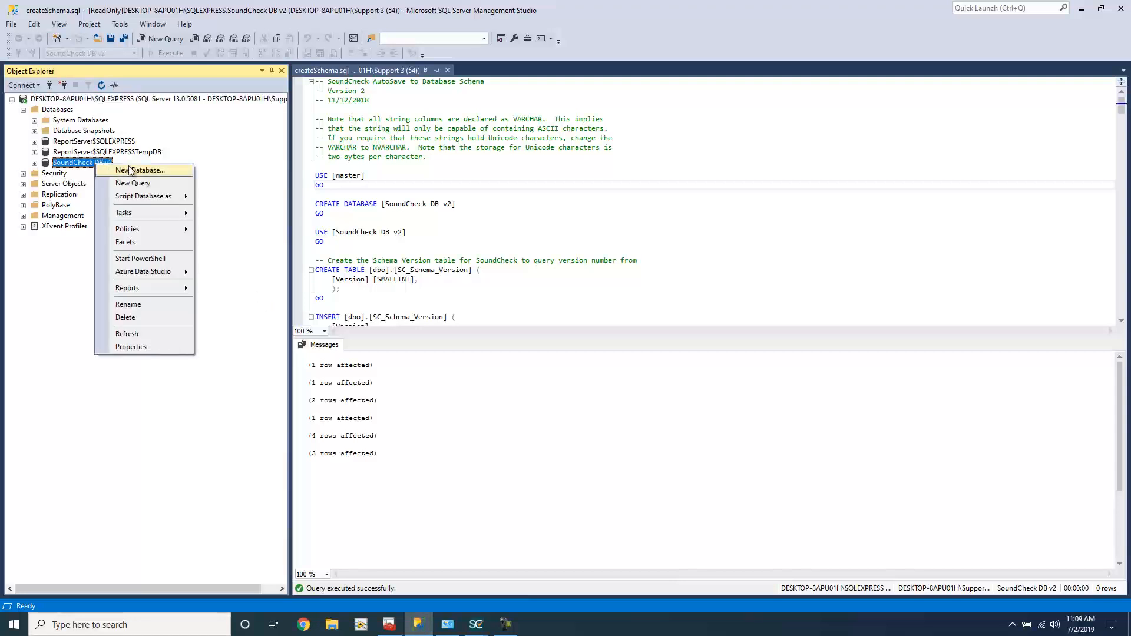
left_click(157, 185)
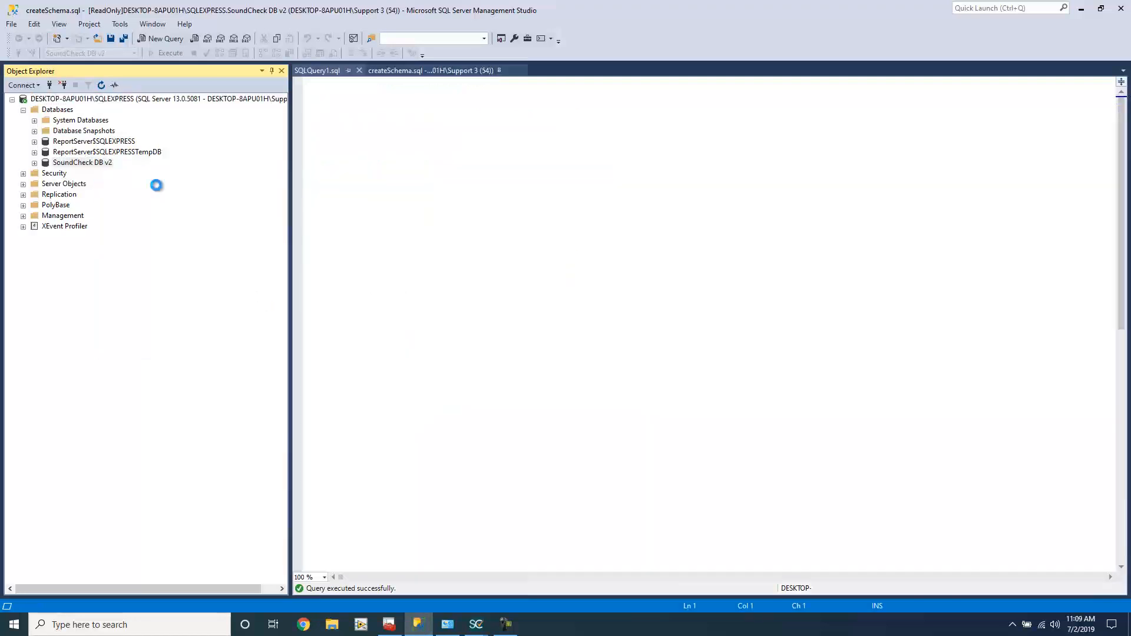
type("sele")
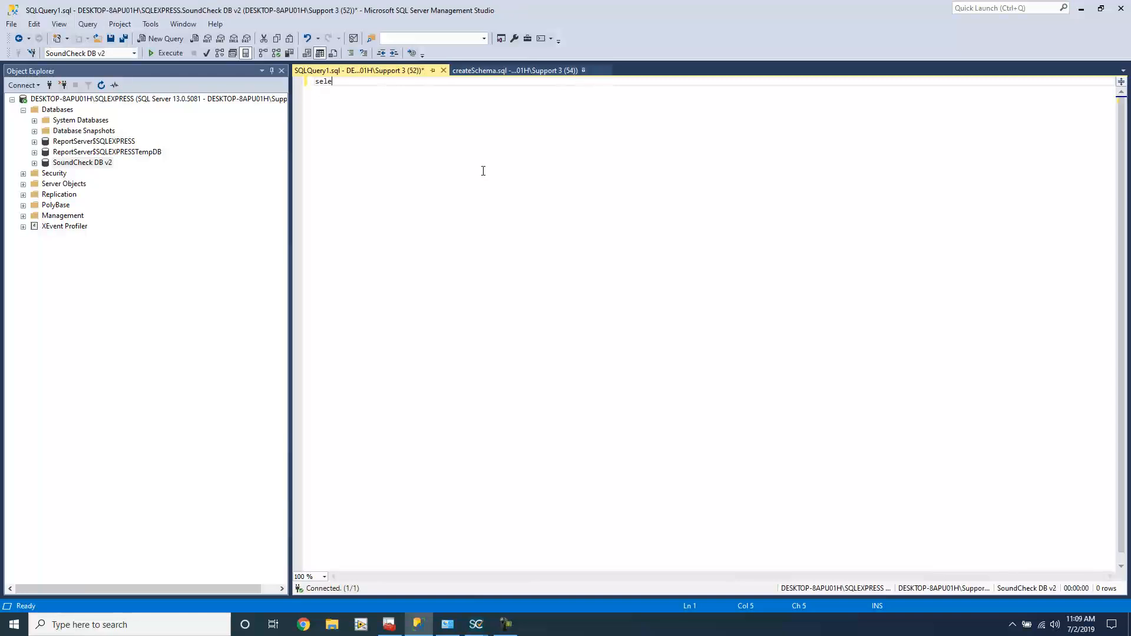
type("ct * from data")
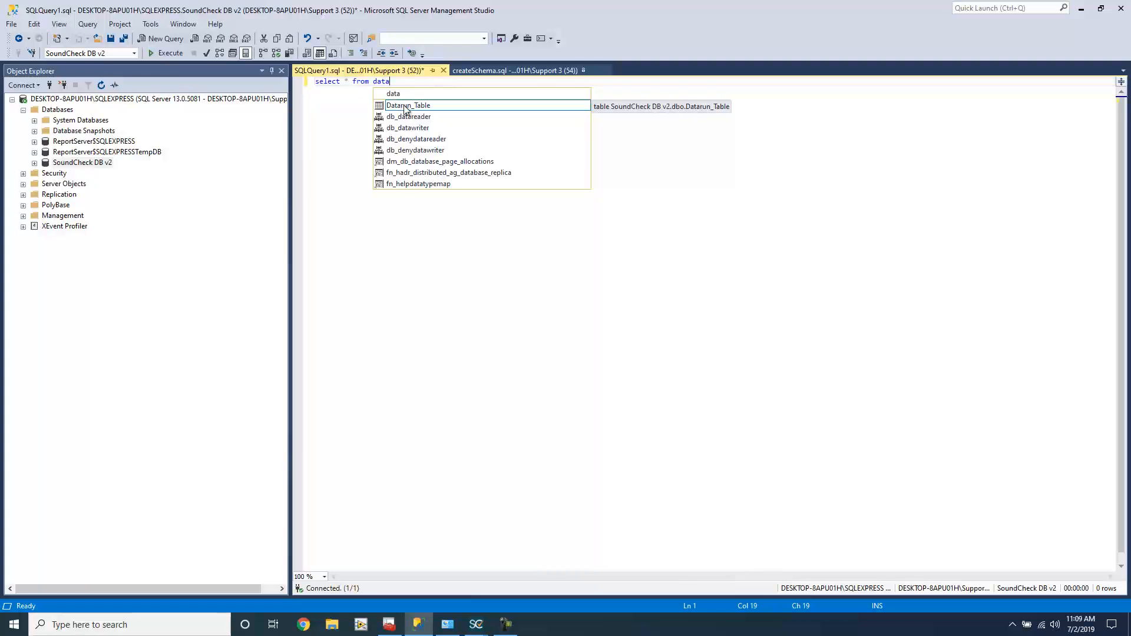
left_click(400, 105)
double_click(403, 105)
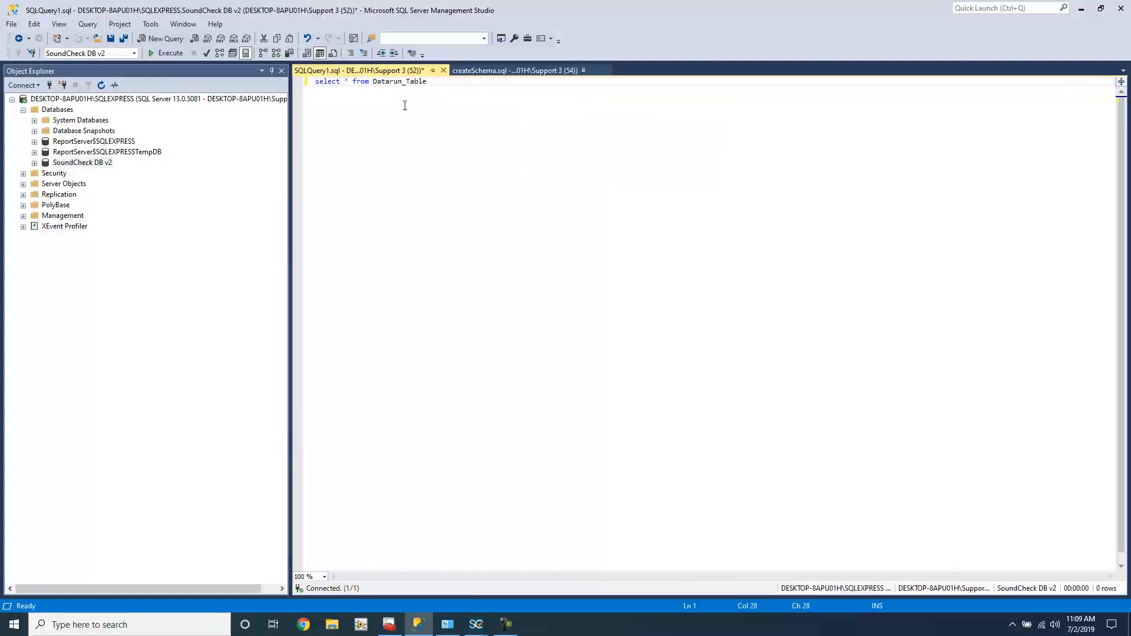
left_click(168, 53)
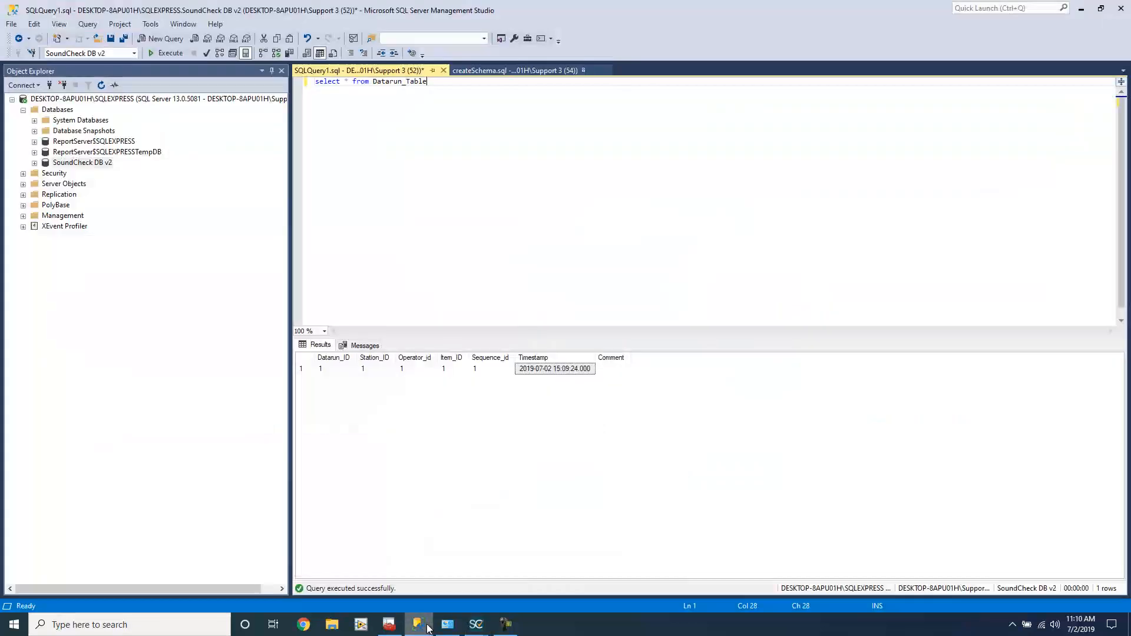
Execute the Datarun_Table query again to refresh the list of saved data runs
left_click(167, 53)
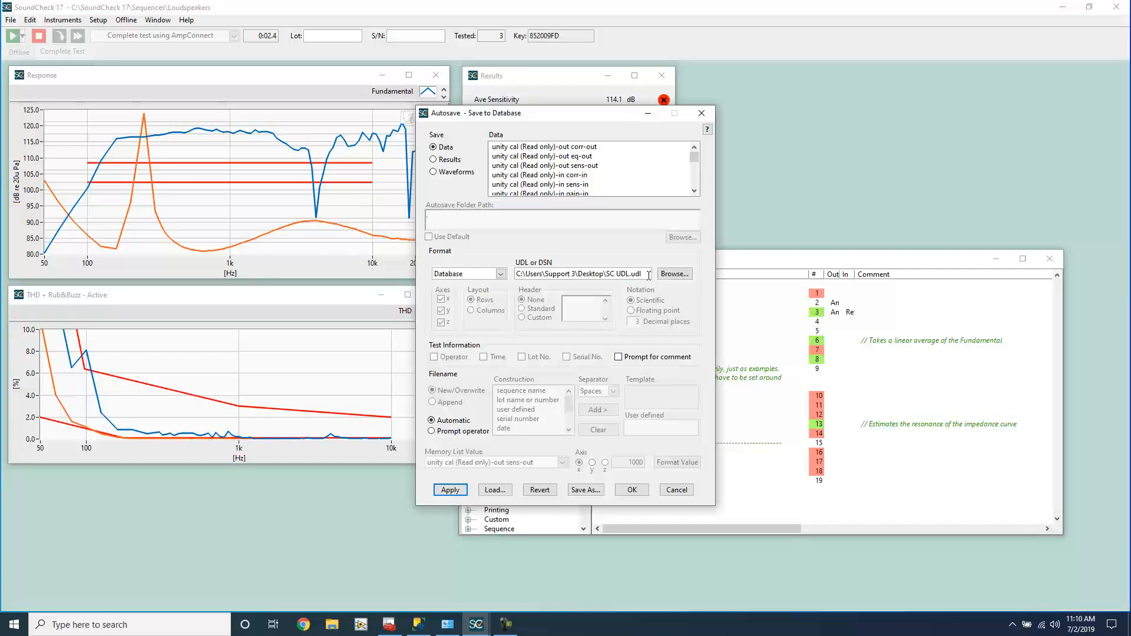
In SoundCheck, set the Save to Database autosave step's UDL or DSN to ODBC Example, accept the step and run the sequence
left_click_drag(648, 275, 514, 274)
type("CDBC")
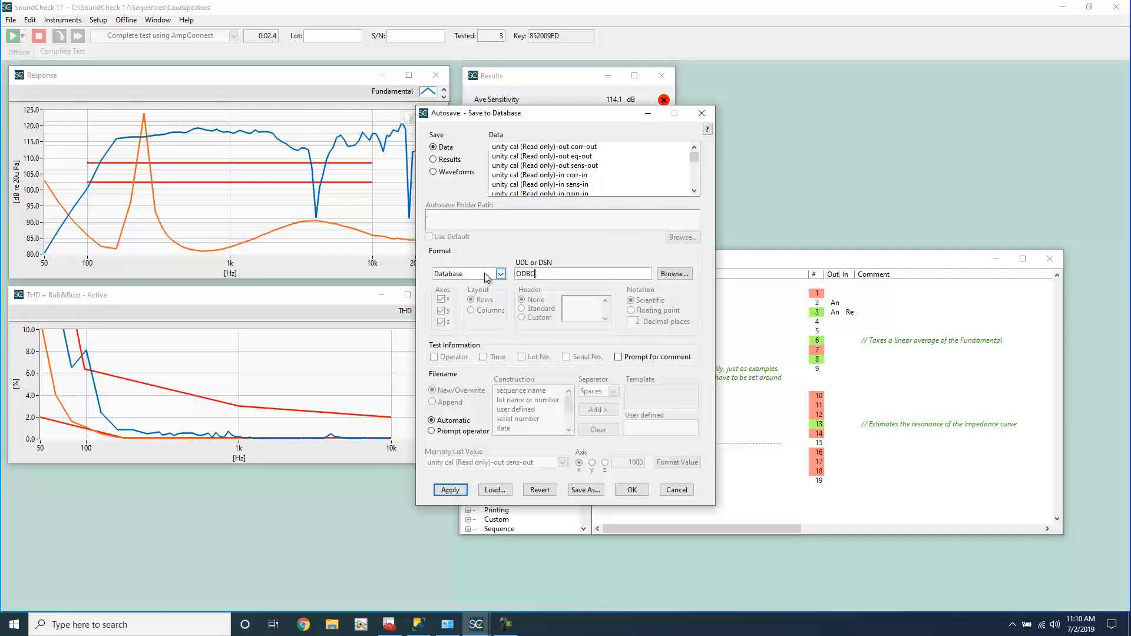
type(" Example")
left_click(640, 489)
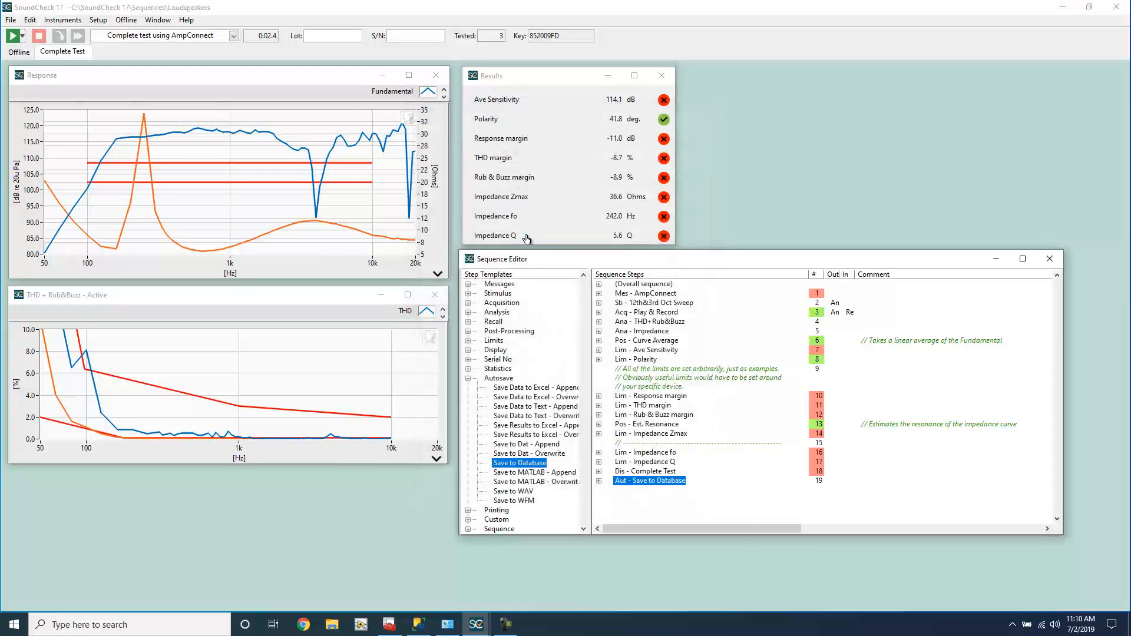
left_click(10, 37)
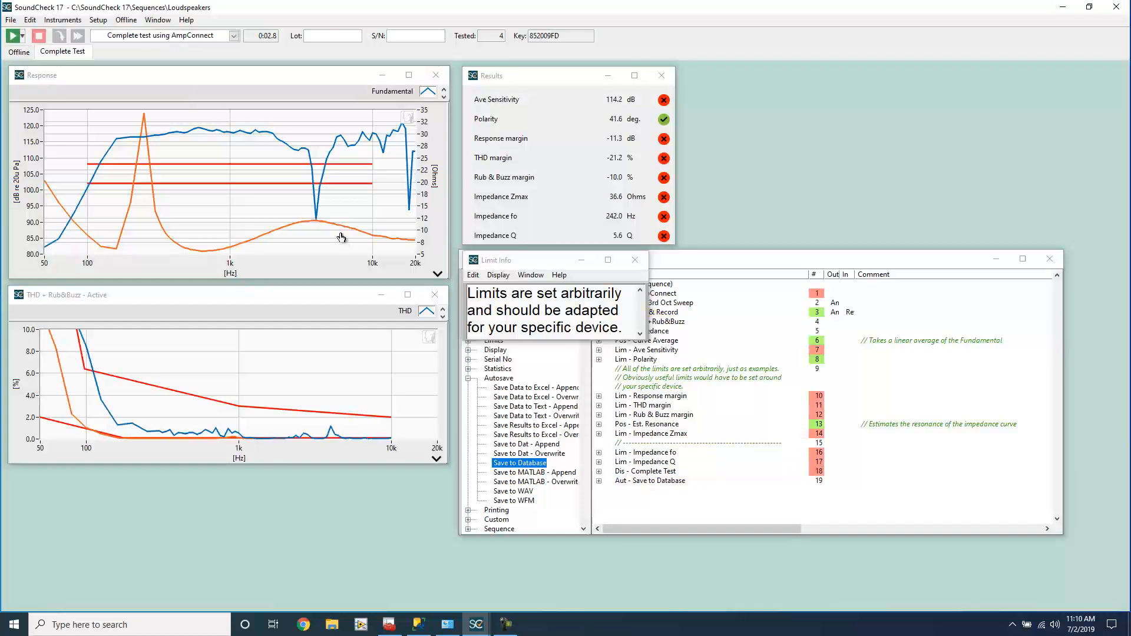
In SQL Server Management Studio, rerun the Datarun_Table query and check the newest data run's ID
left_click(419, 624)
left_click(168, 53)
left_click(342, 392)
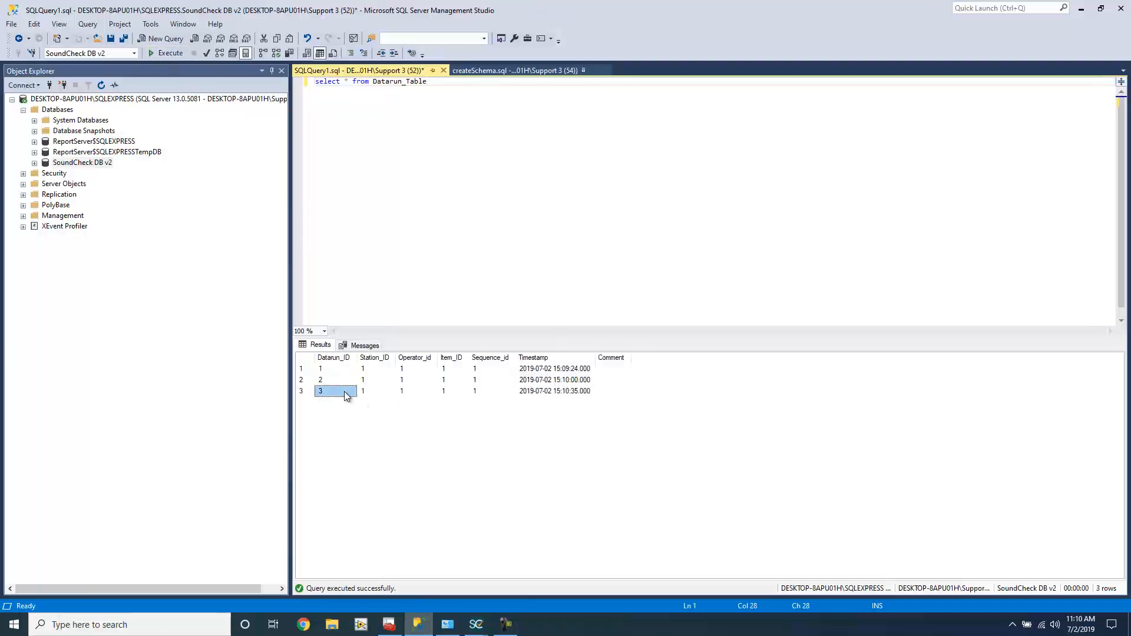
left_click(1082, 9)
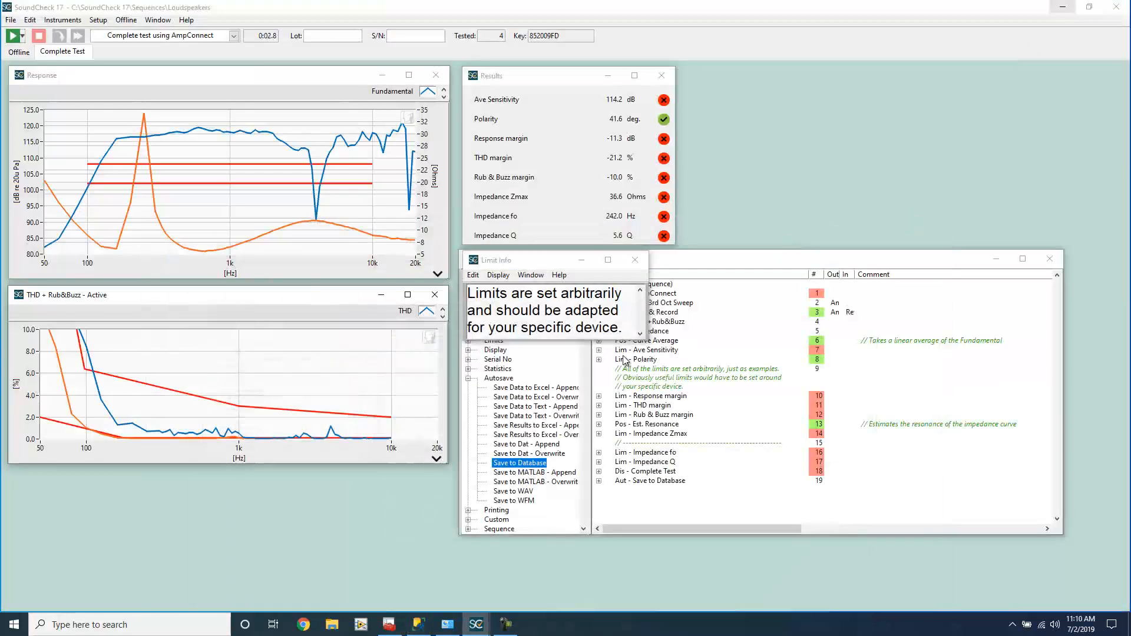
In SoundCheck, review the UDL or DSN entry of the Save to Database autosave step, accept the step and run the sequence again
double_click(669, 483)
left_click(610, 273)
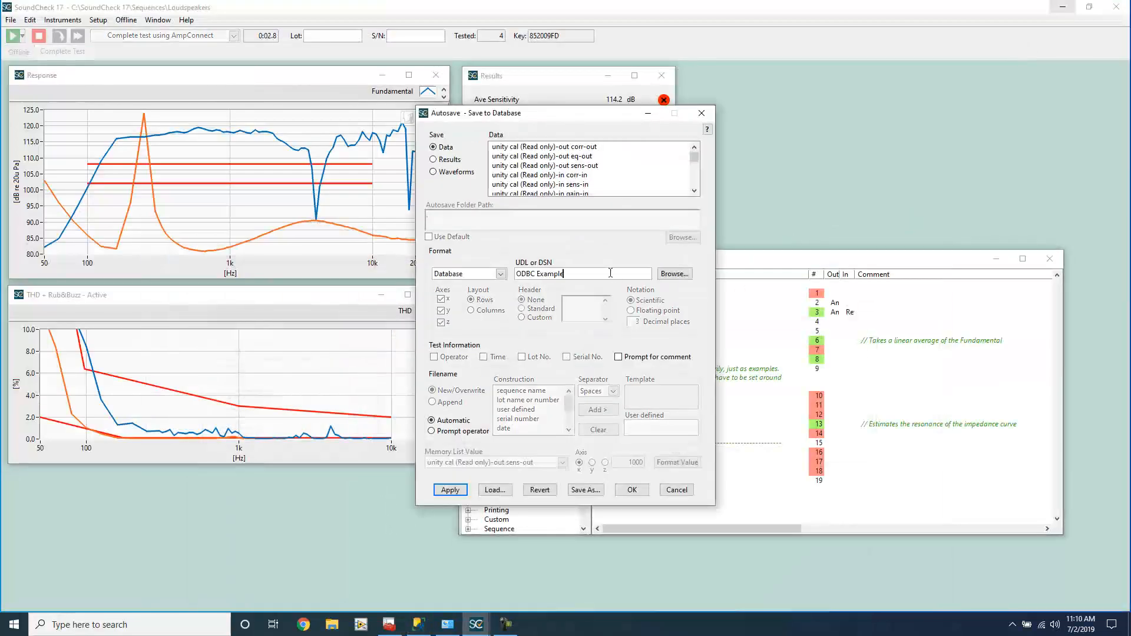
left_click(628, 491)
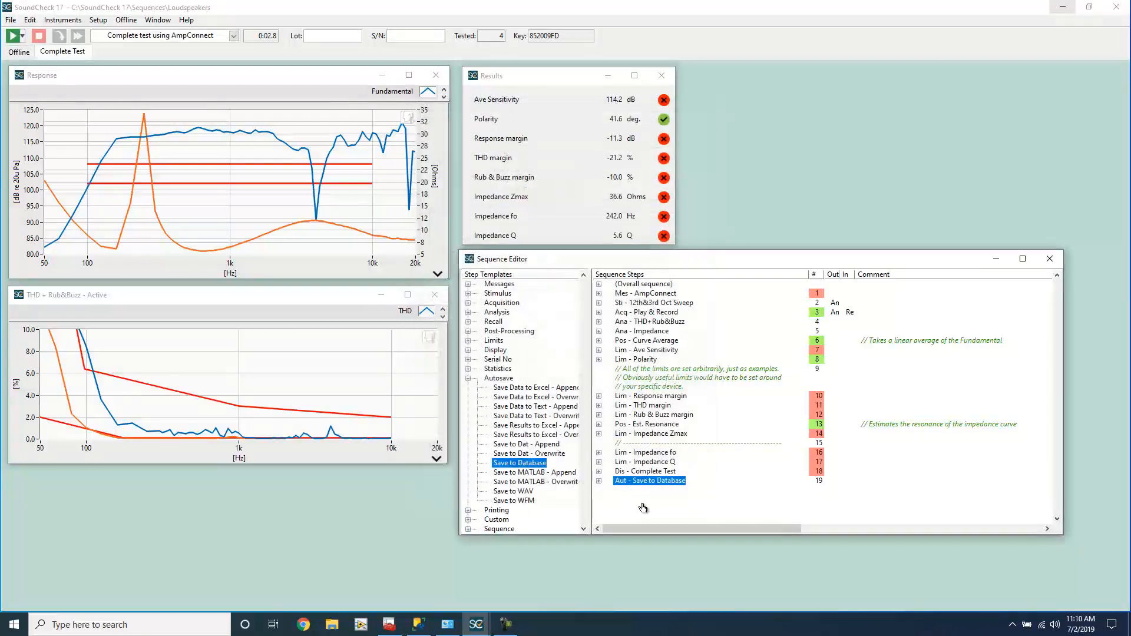
left_click(11, 36)
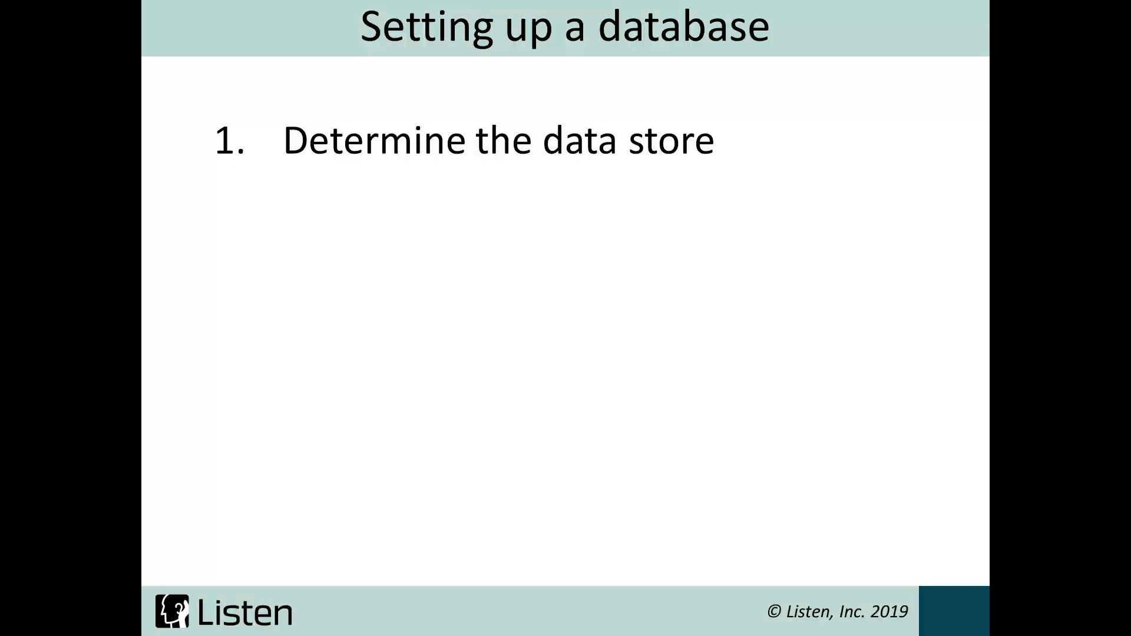
key("Right")
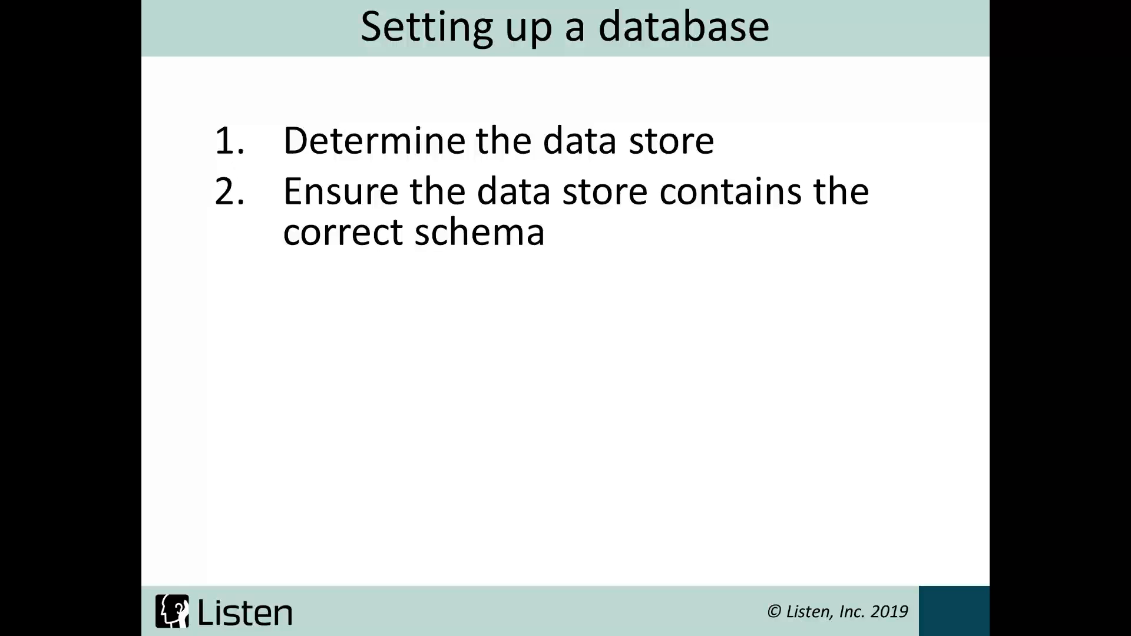
key("Right")
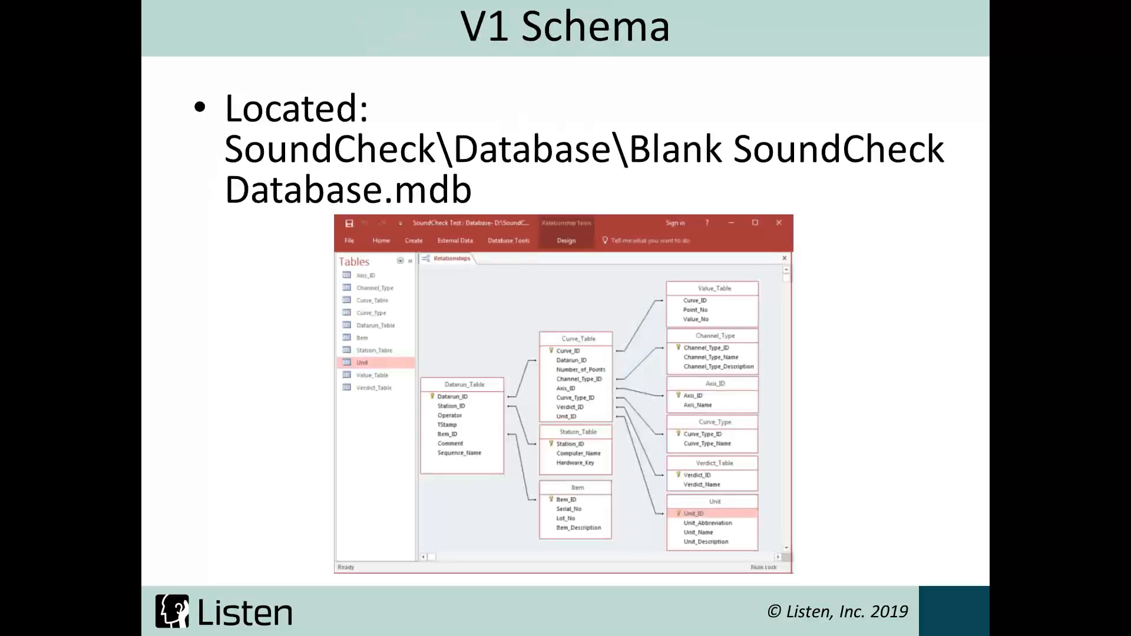